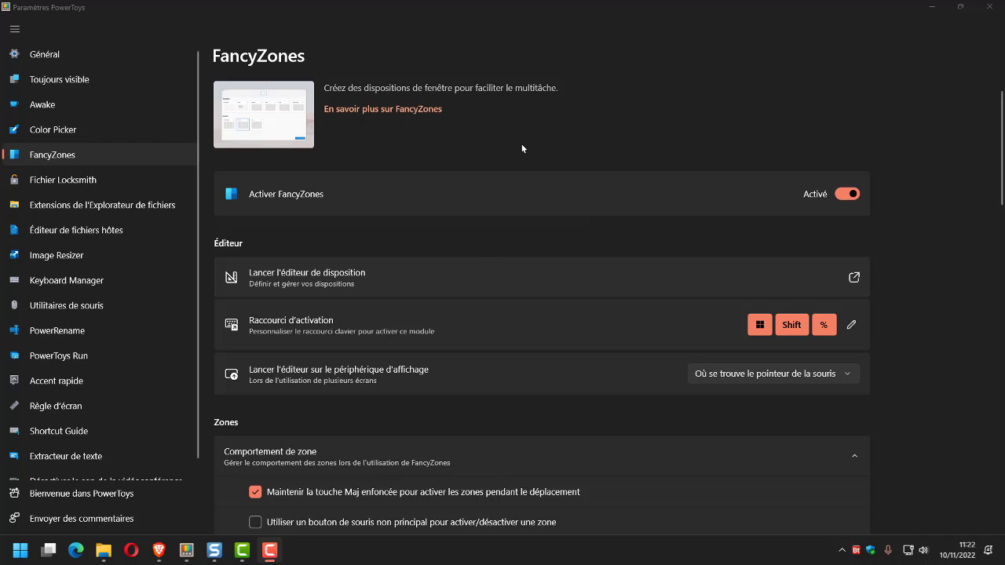
Step: Open the FancyZones layout editor and apply the Colonnes template to monitor 1
mouse_move(95, 559)
scroll(542, 193, "down", 1)
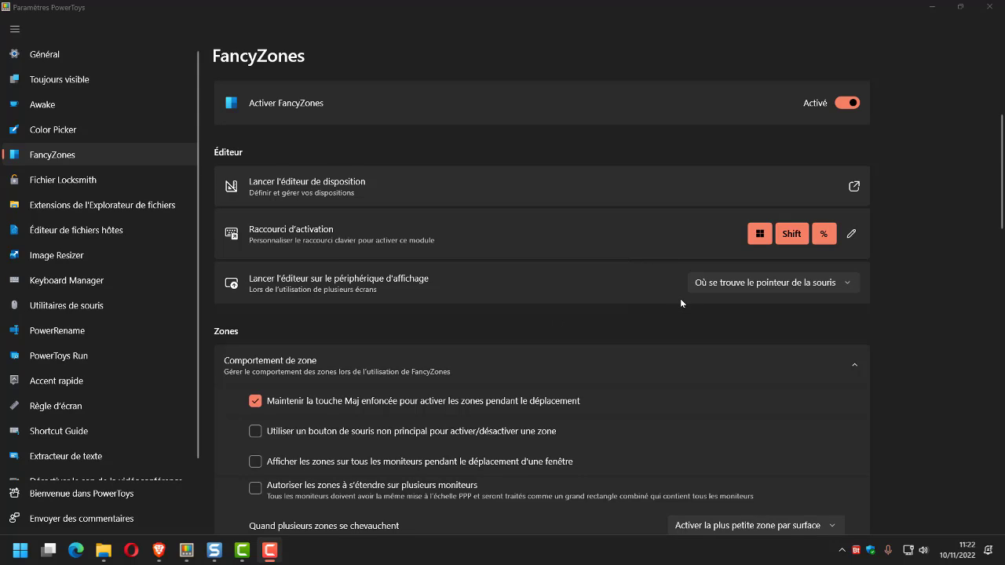
key("super+shift+percent")
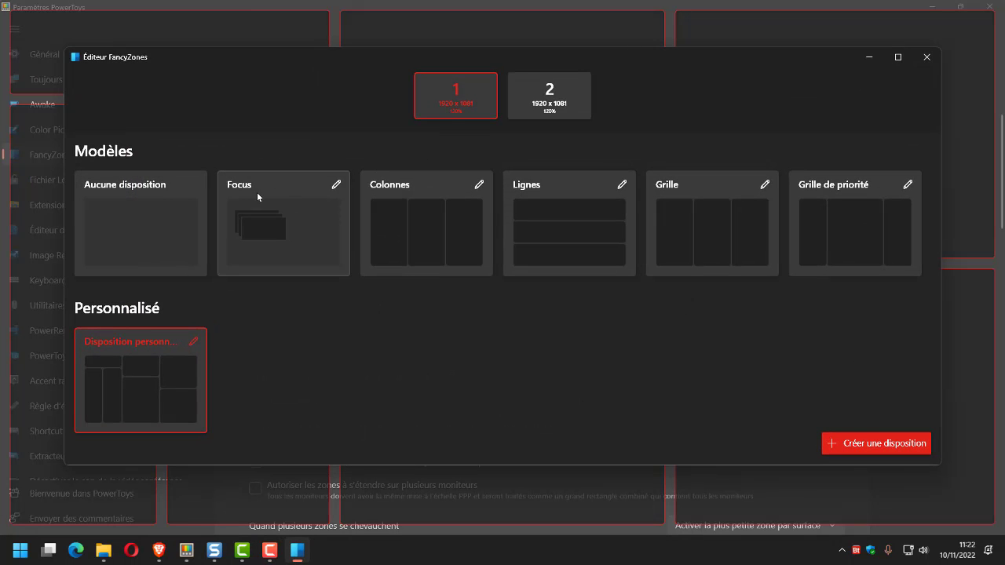
left_click(380, 212)
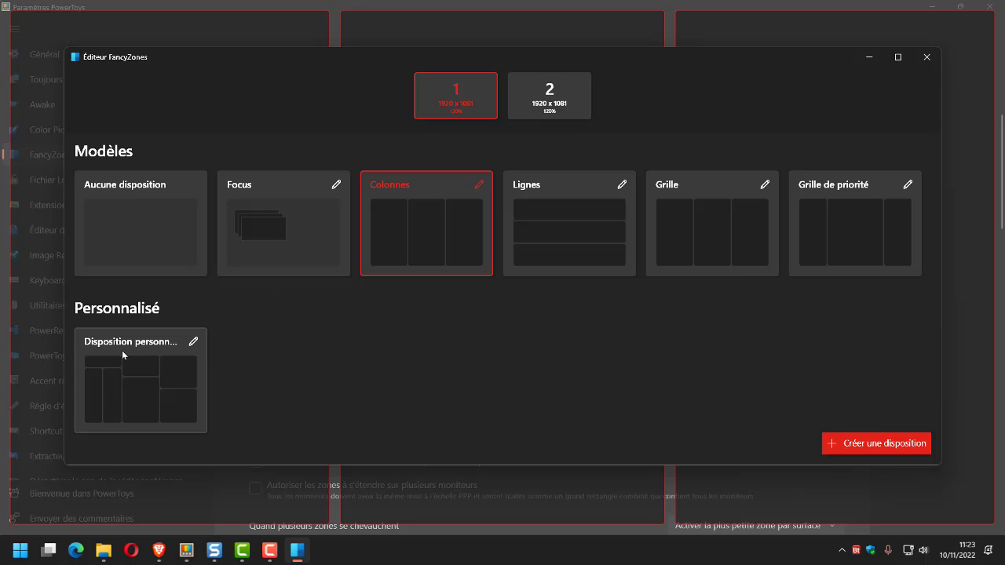
Step: Create a grid layout named Disposition personnalisée 2 and split its left column into zones about 249 and 556 px high
left_click(867, 446)
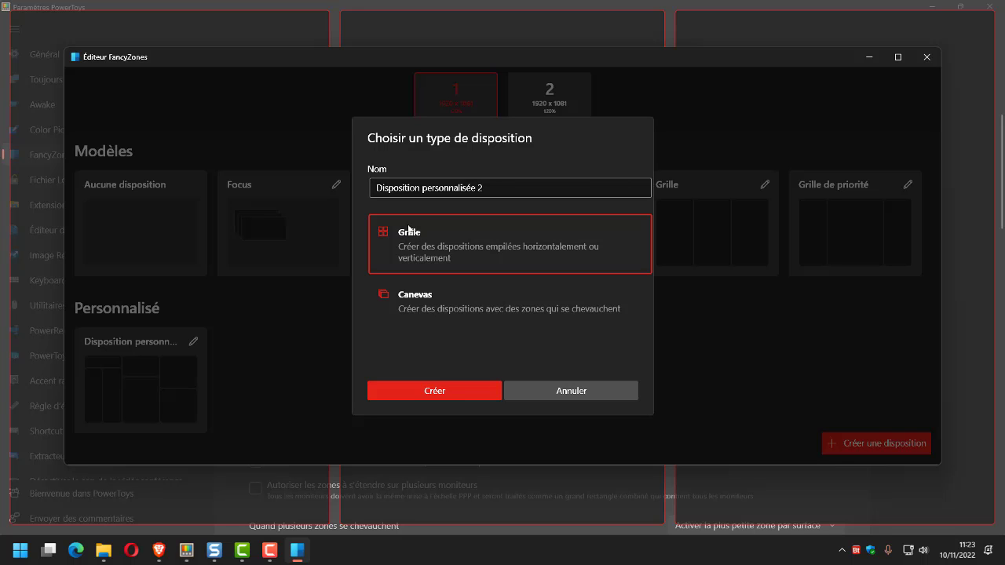
left_click(439, 391)
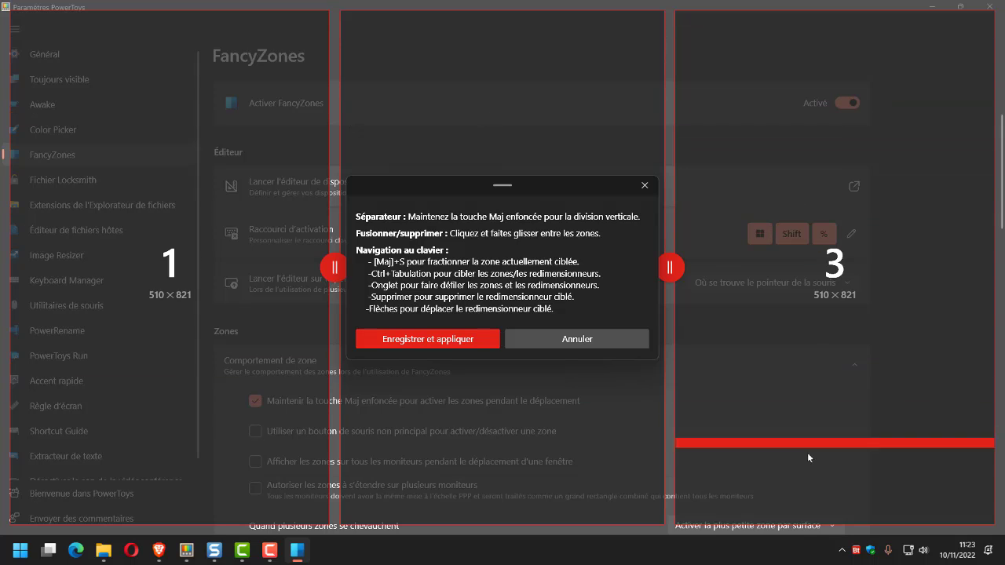
left_click(181, 174)
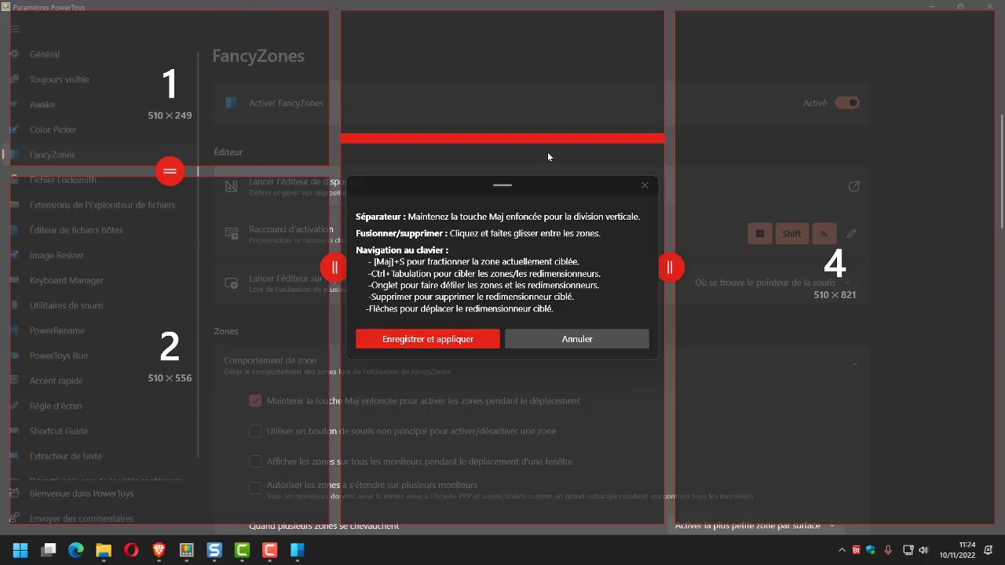
left_click_drag(457, 182, 459, 333)
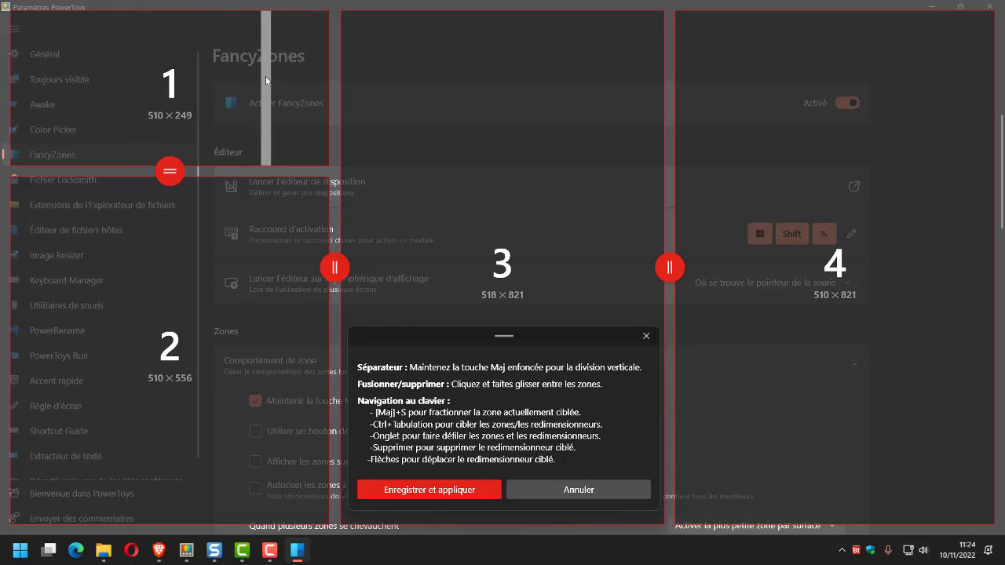
Step: Split both the upper and lower zones of the left column vertically, into zones about 230 and 265 px wide
left_click(159, 75)
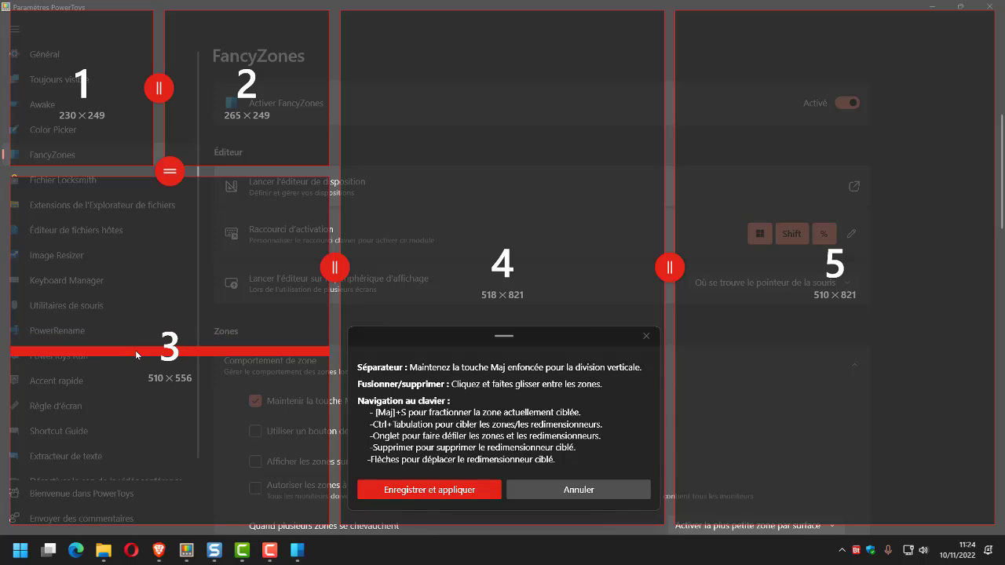
key("shift")
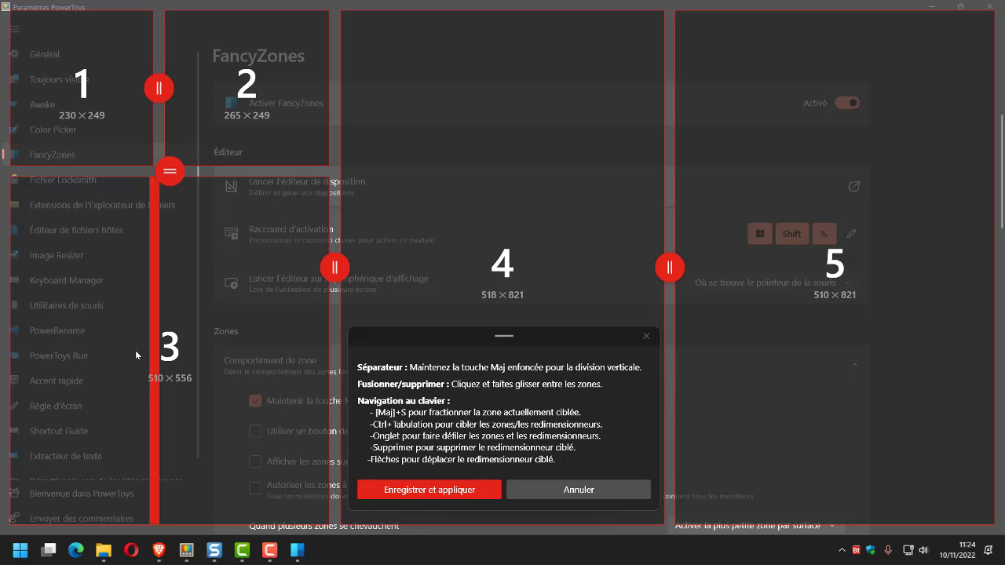
left_click(155, 355)
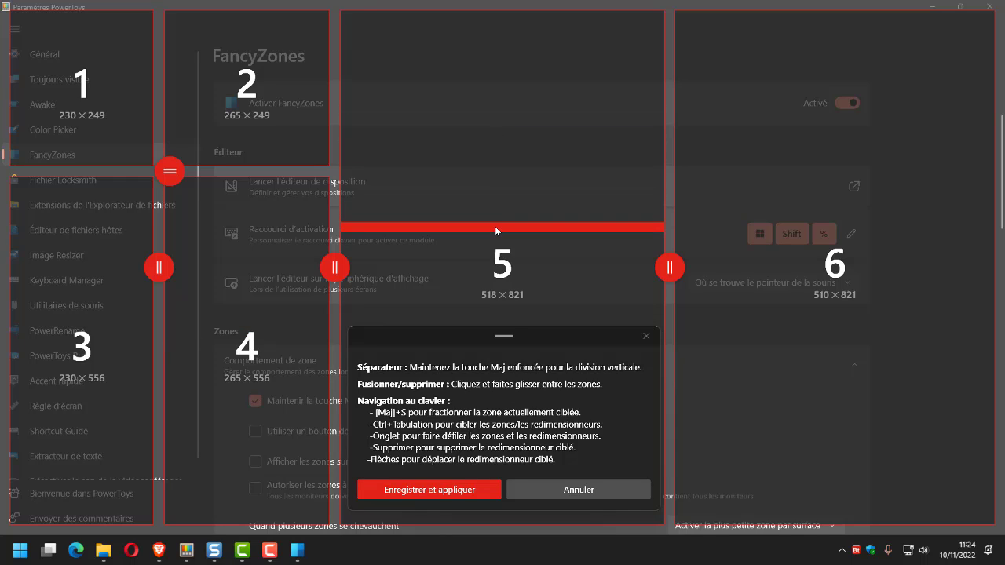
Step: Split the middle column horizontally at about 338 px high and the right column at about 613 px high
key("shift")
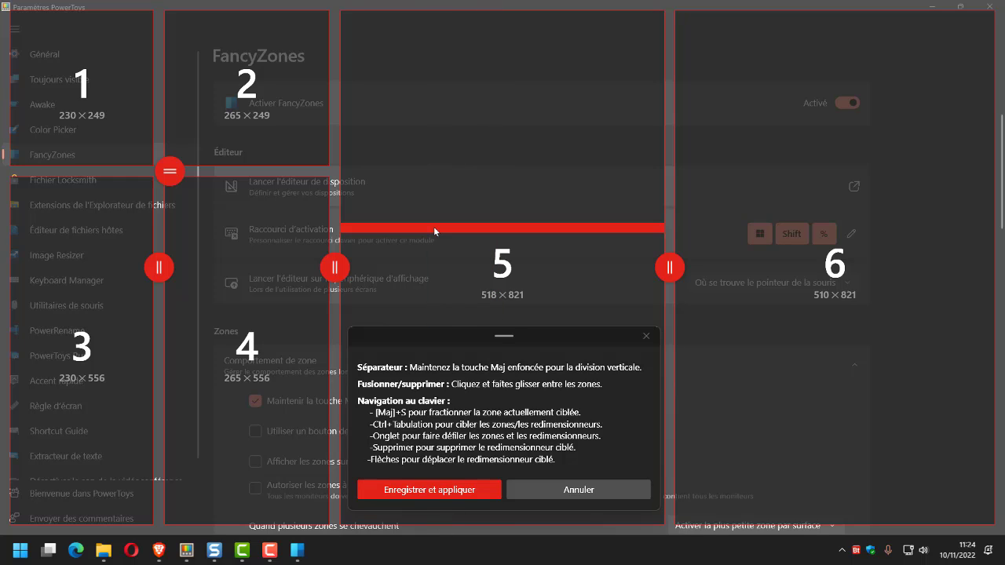
left_click(435, 227)
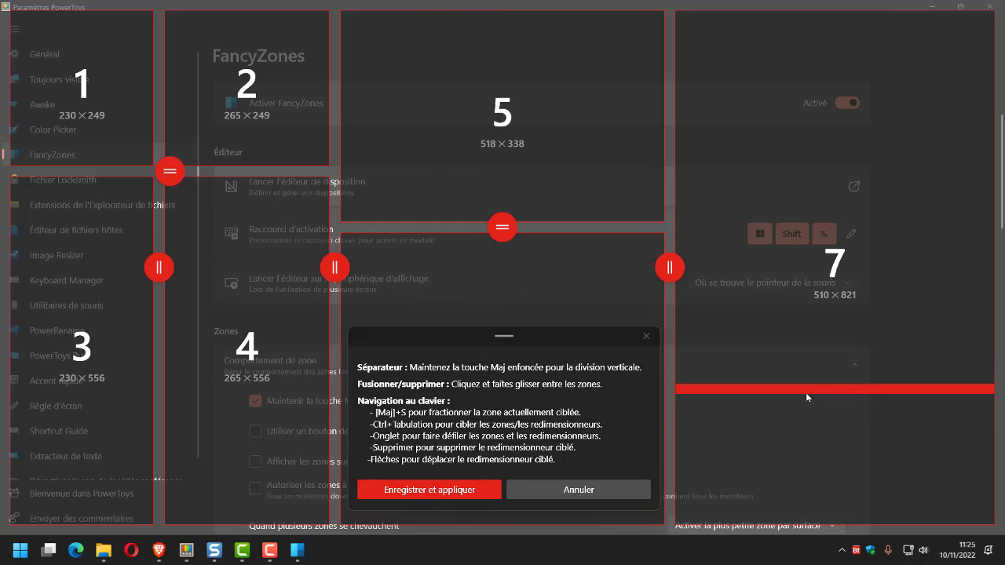
left_click(805, 398)
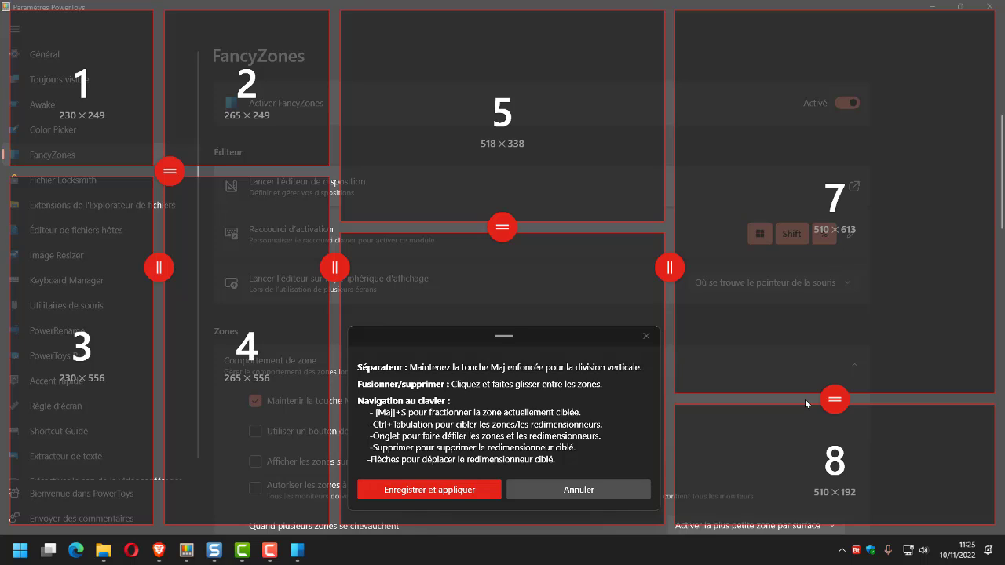
Step: Split the upper-right zone vertically into about 244 and 250 px wide zones, and save and apply the layout, closing the editor
key("shift")
left_click(834, 278, "shift")
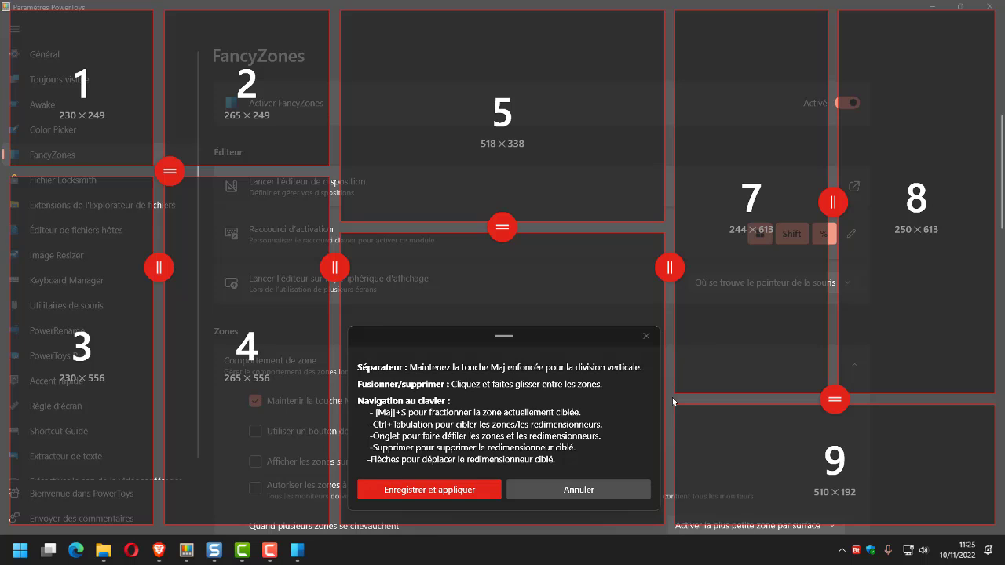
left_click(408, 489)
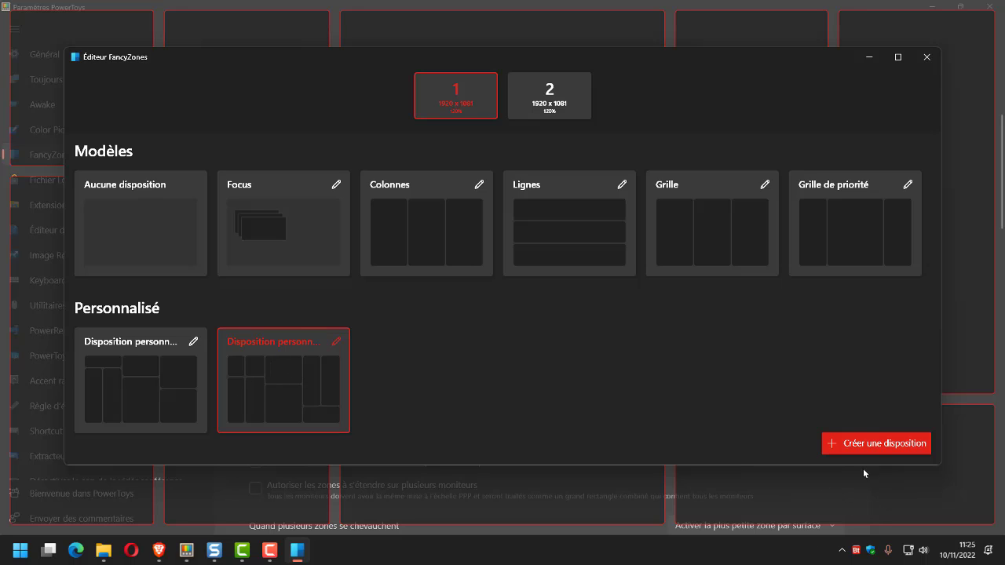
left_click(922, 67)
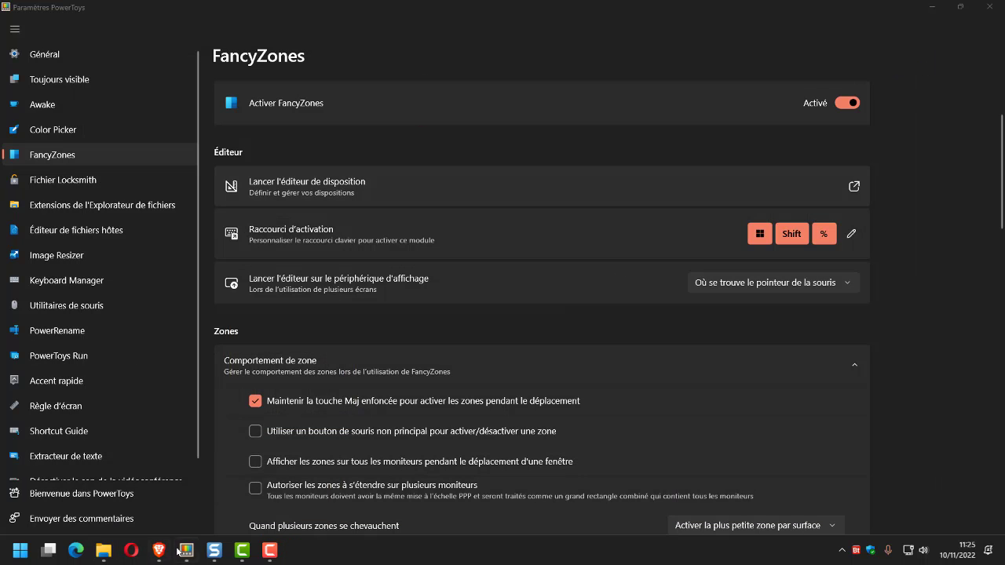
Step: Minimise the PowerToys settings and spread the awake, Ce PC and Captures d'écran Explorer windows apart on the desktop
mouse_move(103, 559)
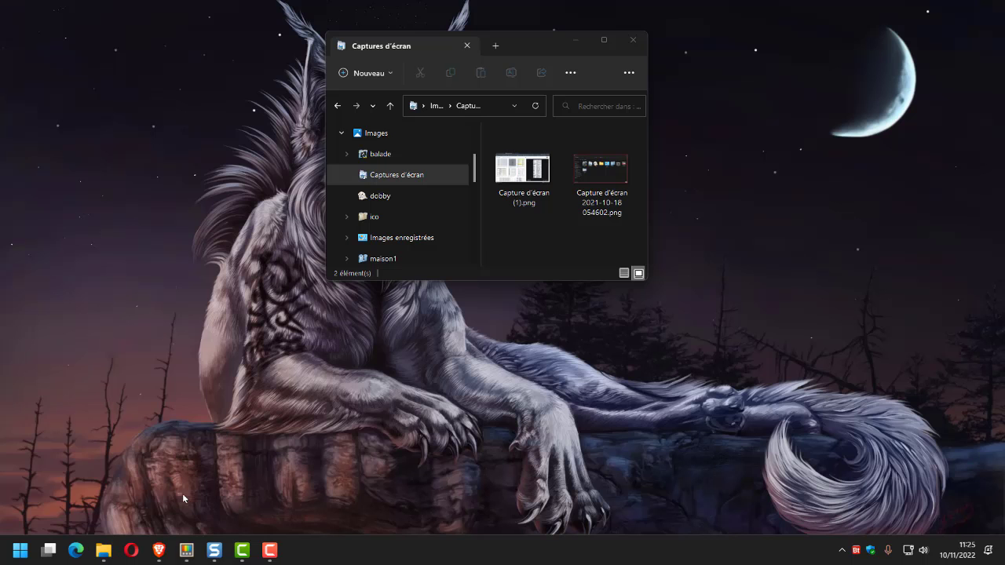
left_click(182, 493)
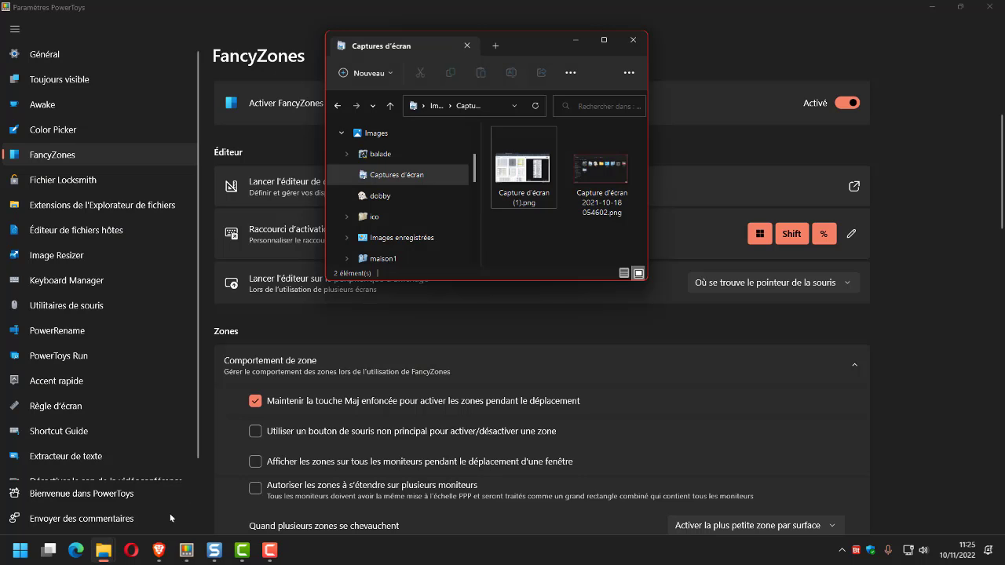
left_click(935, 6)
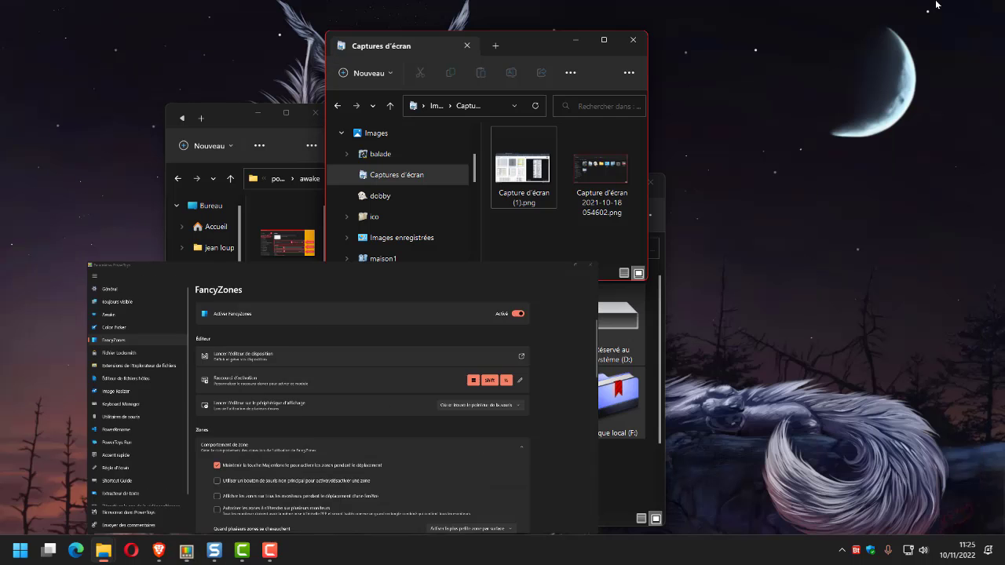
left_click_drag(231, 116, 120, 105)
left_click_drag(539, 41, 878, 106)
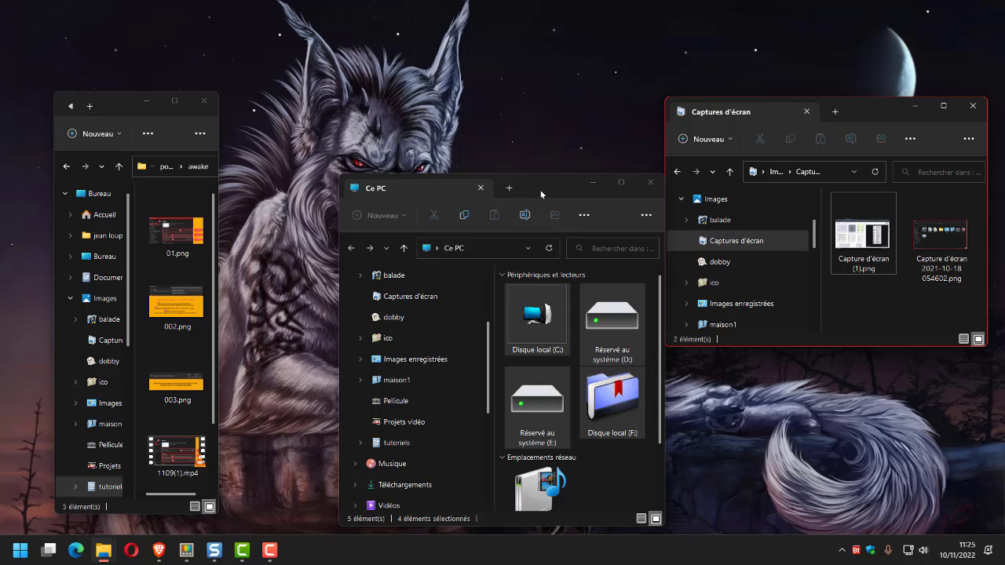
left_click_drag(541, 194, 457, 160)
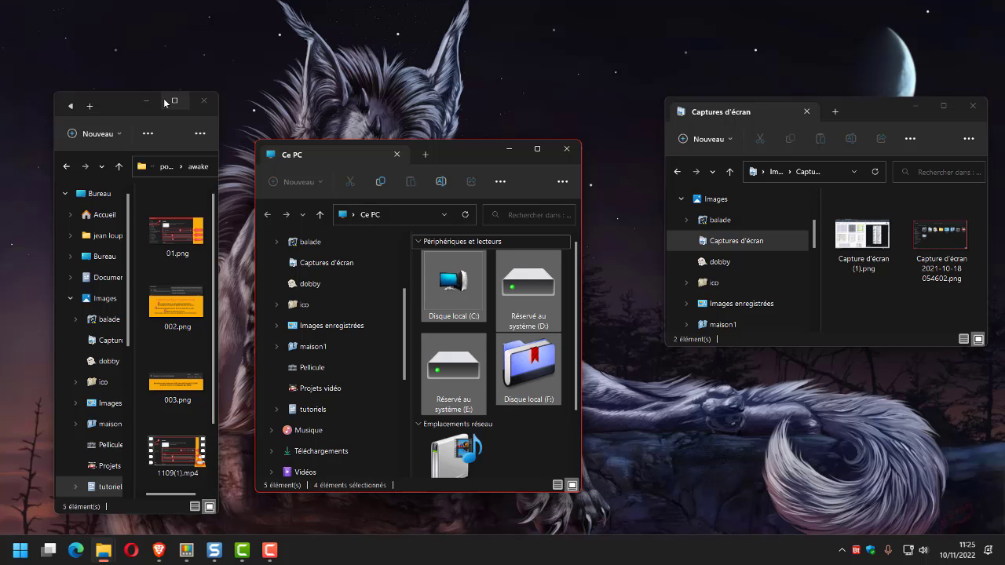
Step: Return to the PowerToys settings and review the FancyZones zone behaviour options
mouse_move(186, 550)
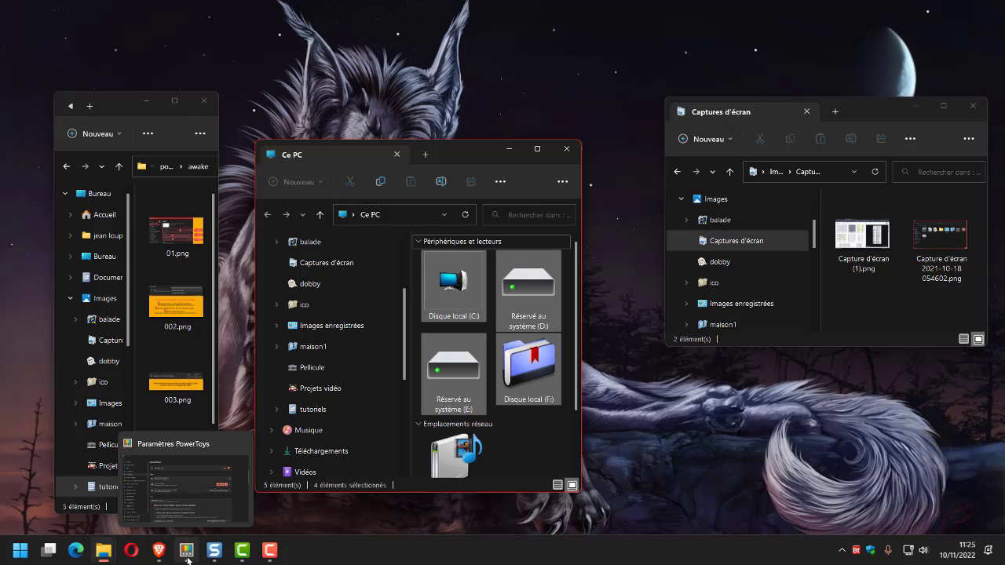
left_click(190, 503)
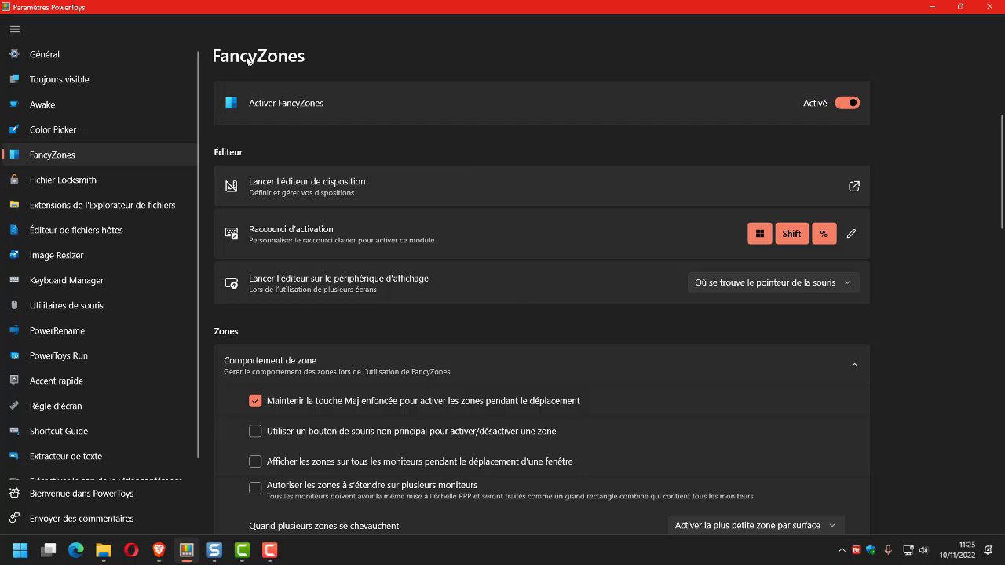
scroll(348, 310, "down", 2)
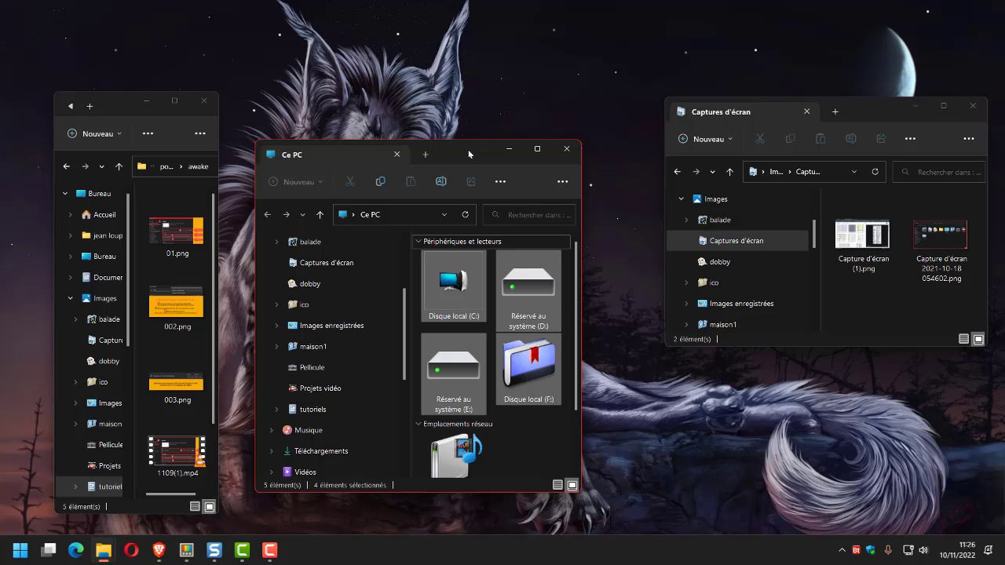
Step: Snap the Ce PC window into zone 5 and the Captures d'écran window across the full height of the right column
left_click_drag(469, 154, 558, 33)
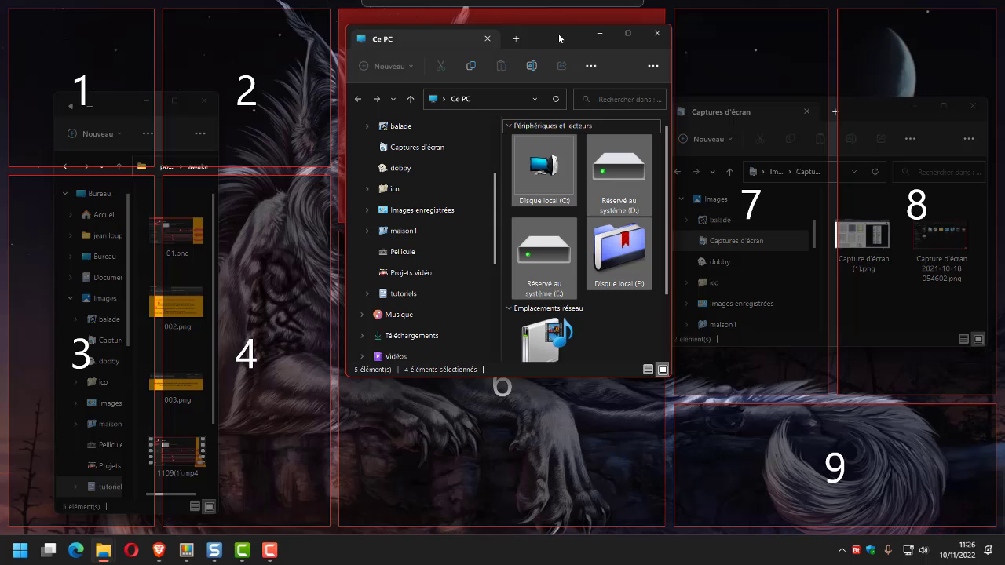
left_click_drag(558, 32, 558, 33)
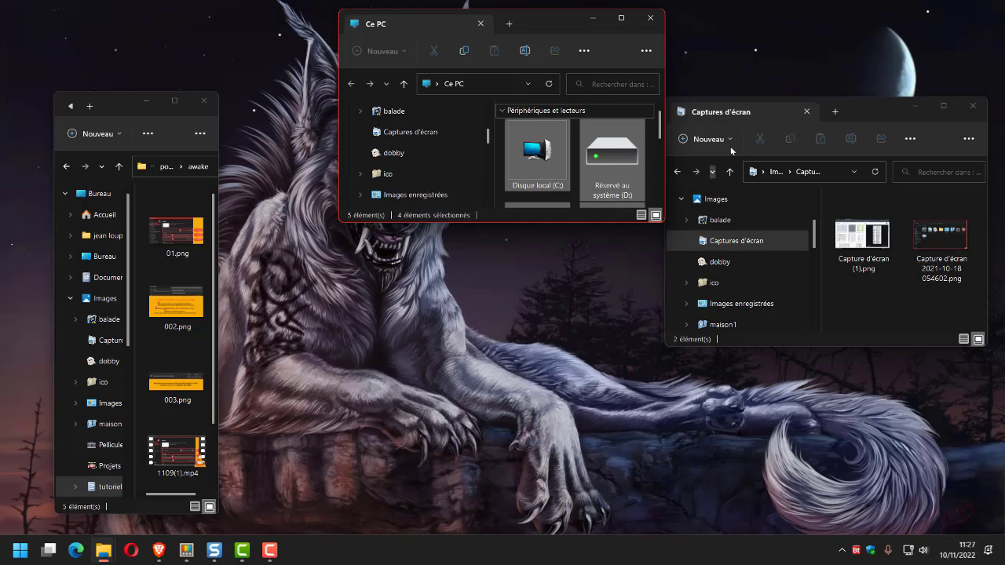
left_click(872, 110)
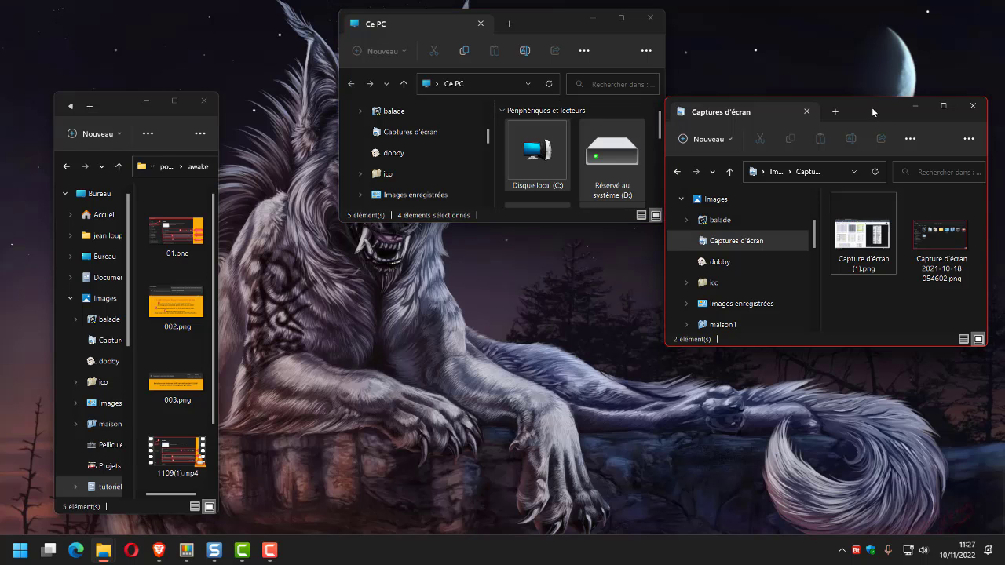
left_click_drag(871, 107, 893, 399)
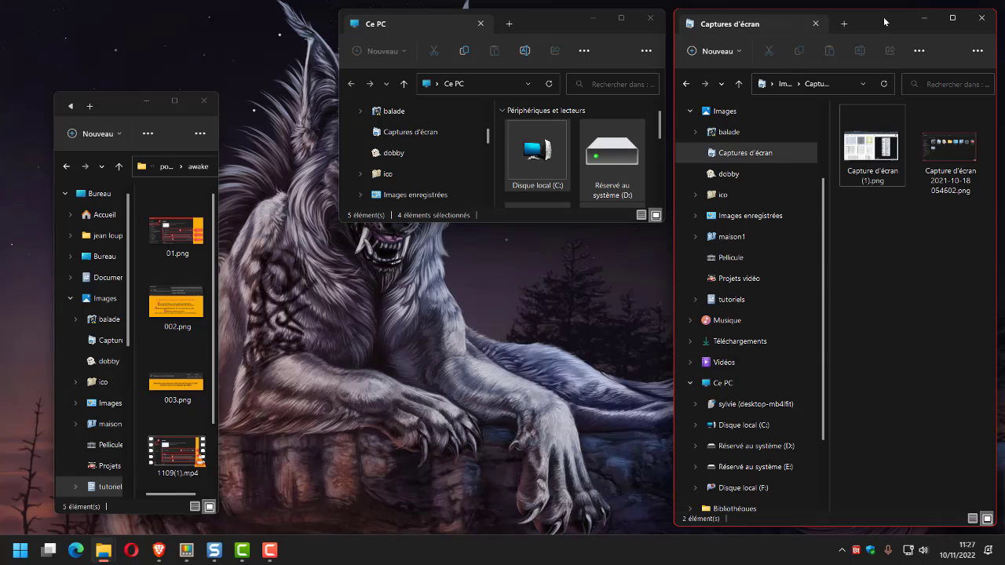
Step: Snap the Captures d'écran window into zone 9 and the awake folder window into zone 4
left_click_drag(884, 21, 864, 443)
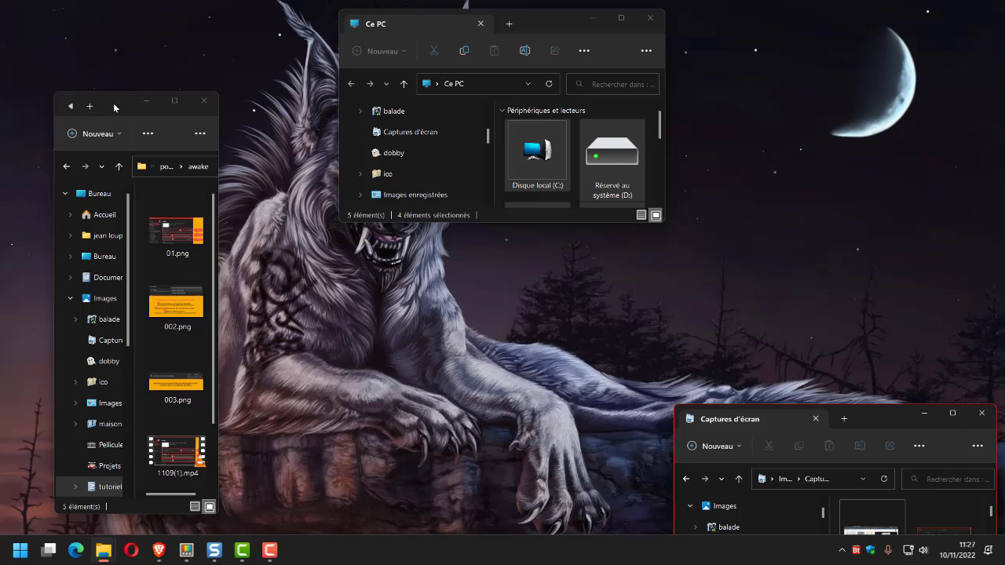
left_click_drag(113, 103, 210, 194)
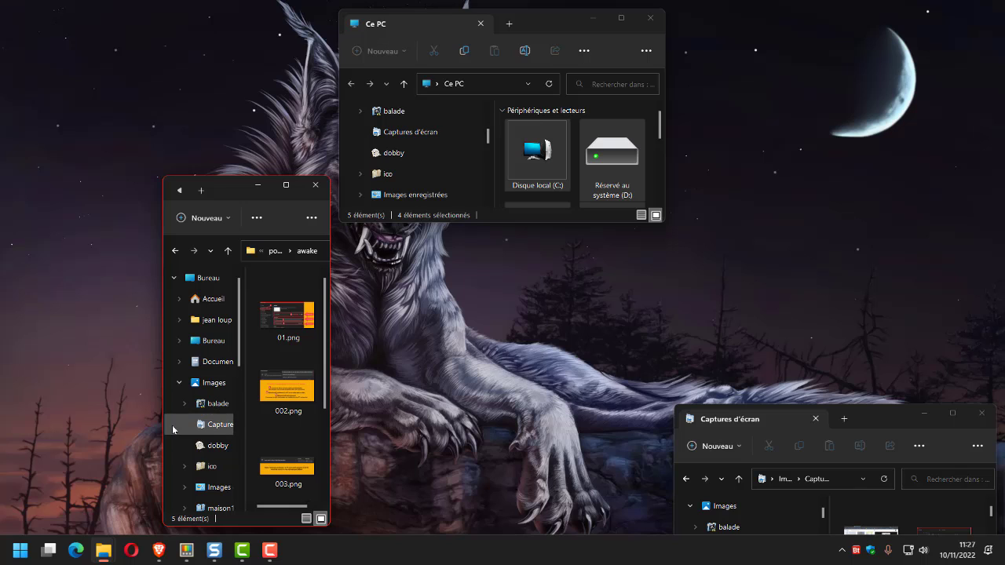
Step: Check the option for holding Shift to activate zones in the PowerToys settings, and minimise the settings window
left_click(186, 550)
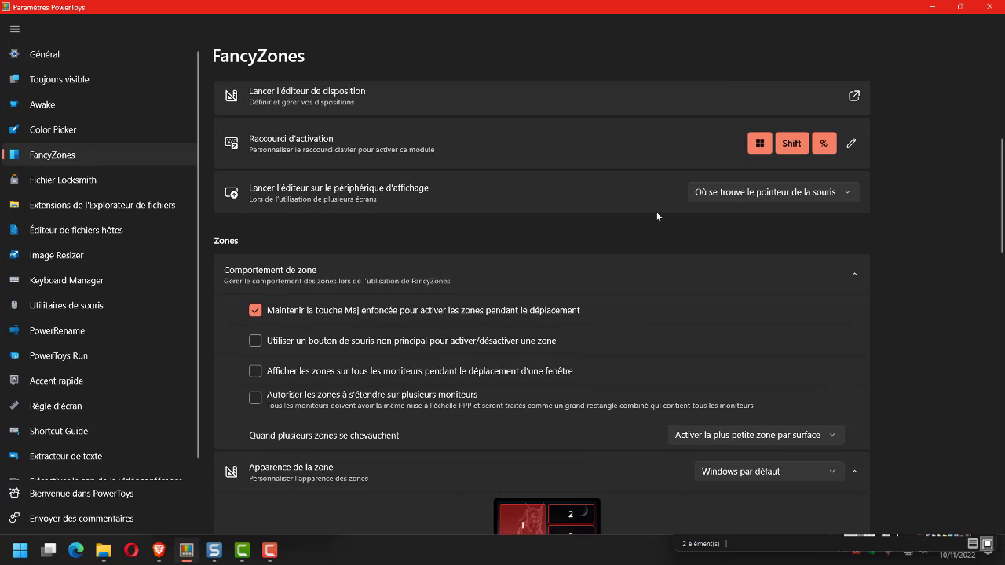
scroll(658, 217, "down", 2)
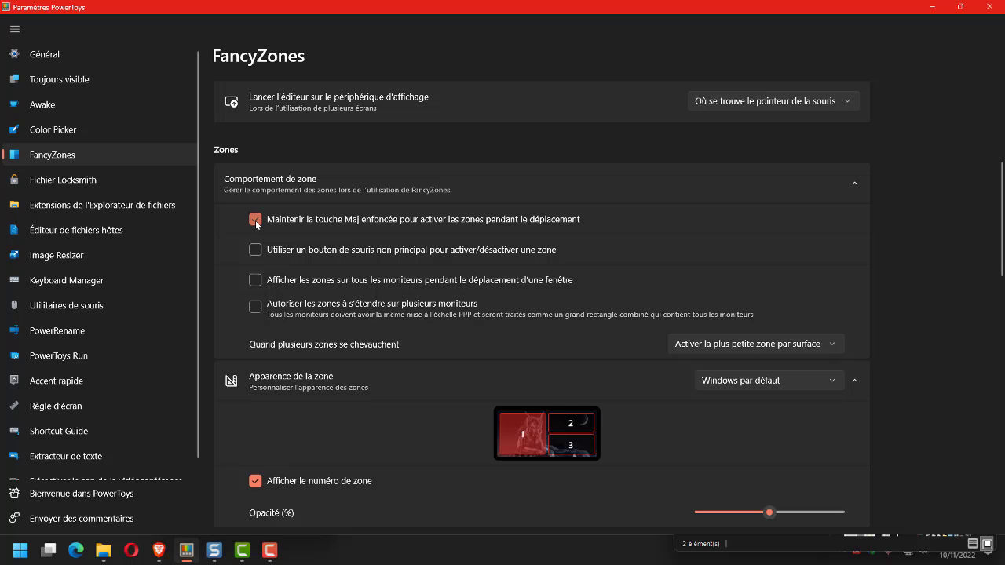
left_click(931, 6)
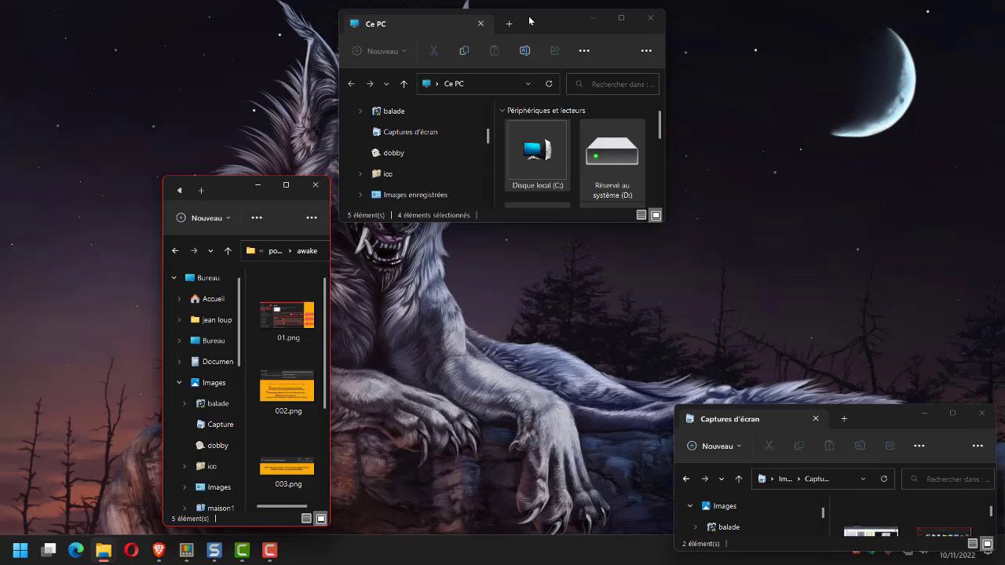
Step: Snap the Ce PC window into zone 5 again and move the Captures d'écran window into zone 6 below it
left_click_drag(531, 20, 581, 138)
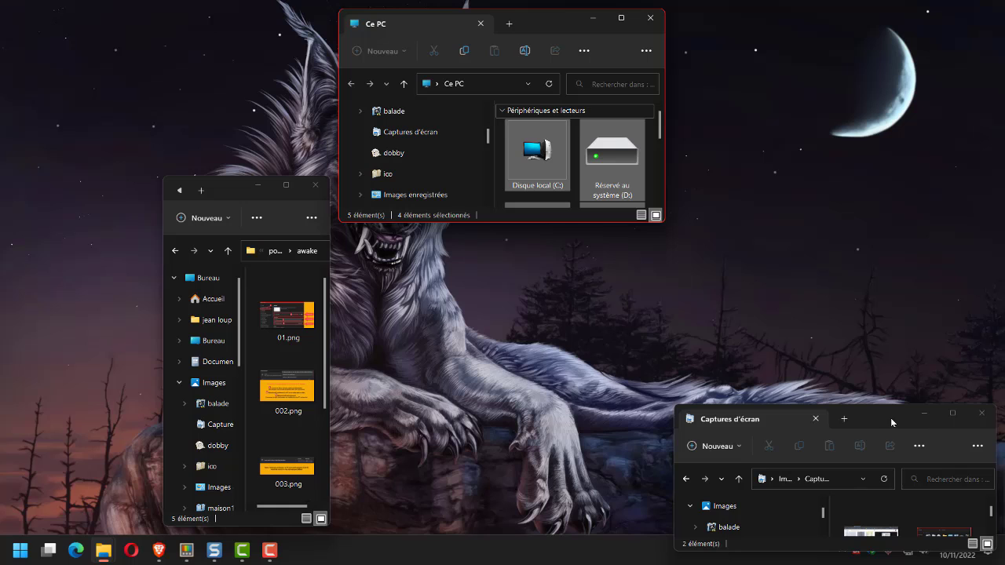
left_click_drag(891, 418, 529, 357)
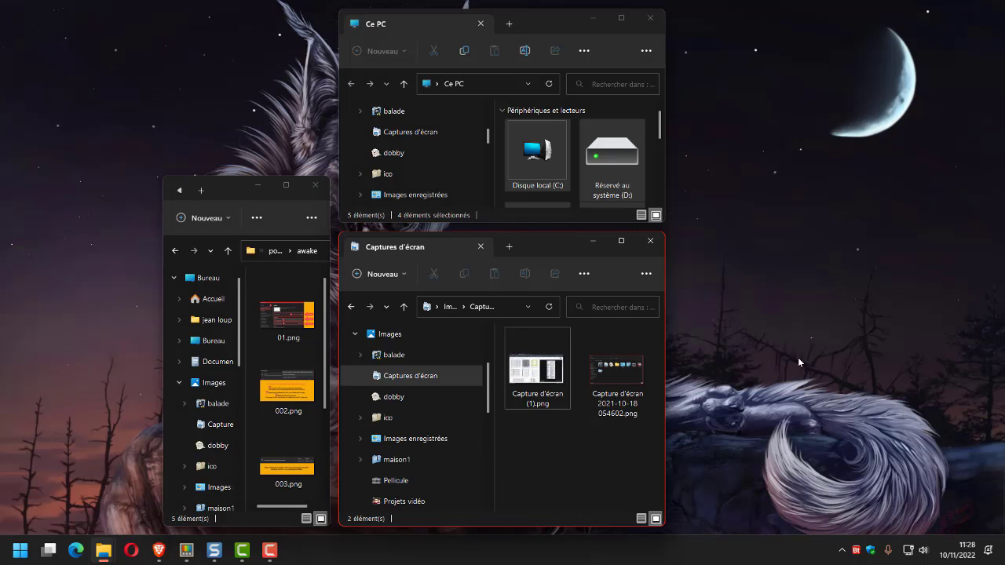
Step: Return to the FancyZones settings to view the zone appearance options, and try moving the Captures d'écran window over them
left_click(185, 550)
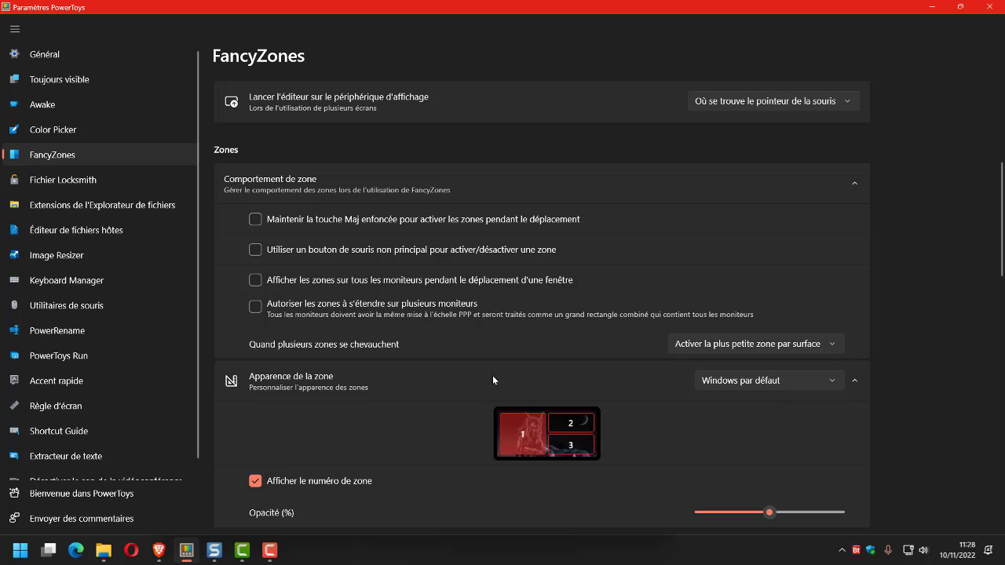
scroll(514, 328, "down", 2)
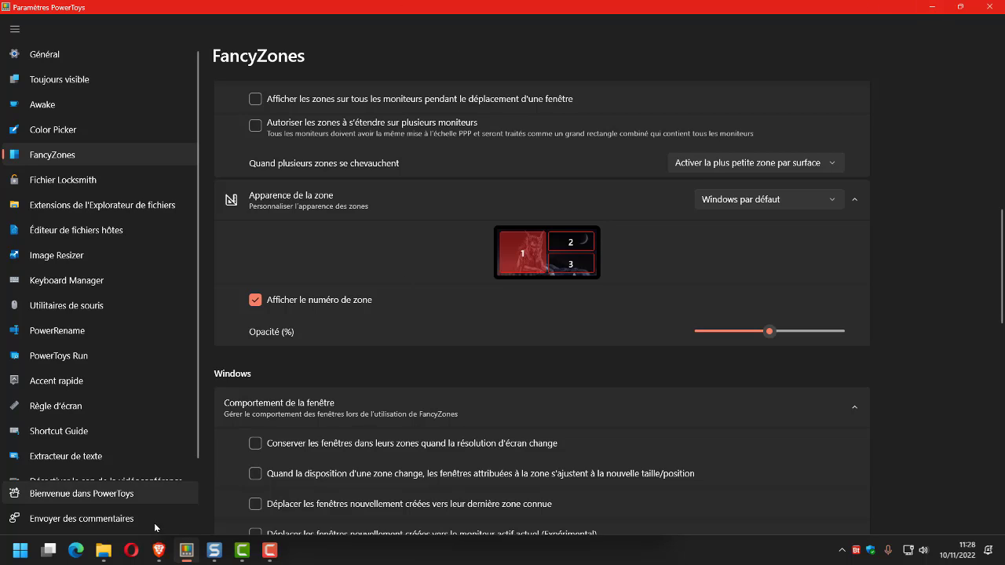
left_click(105, 552)
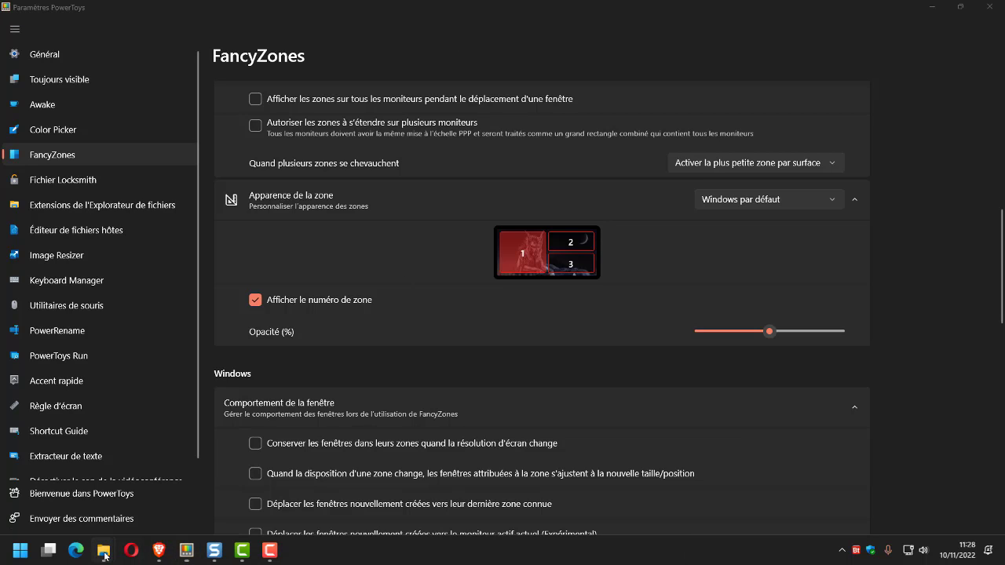
mouse_move(196, 493)
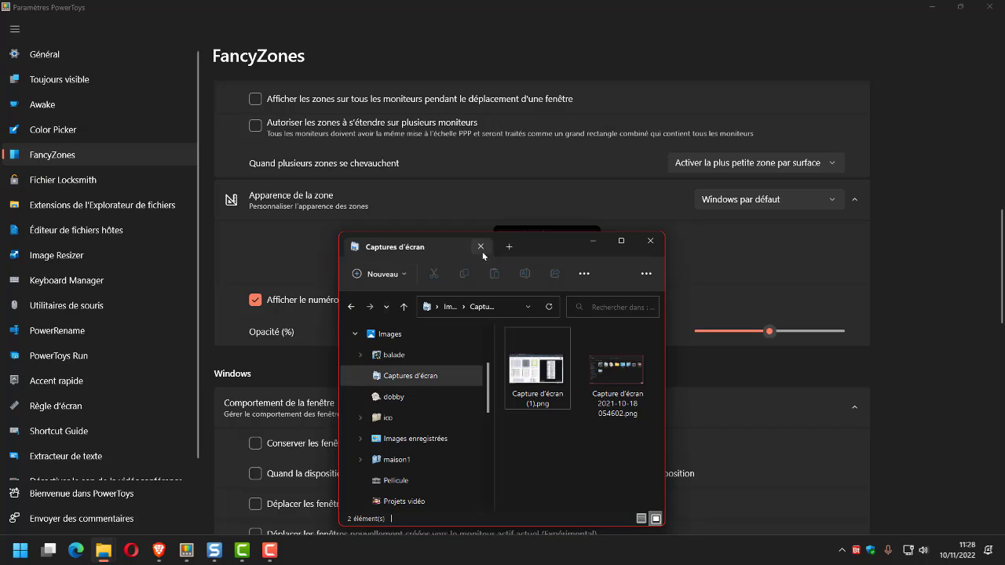
left_click_drag(675, 172, 242, 260)
left_click(453, 327)
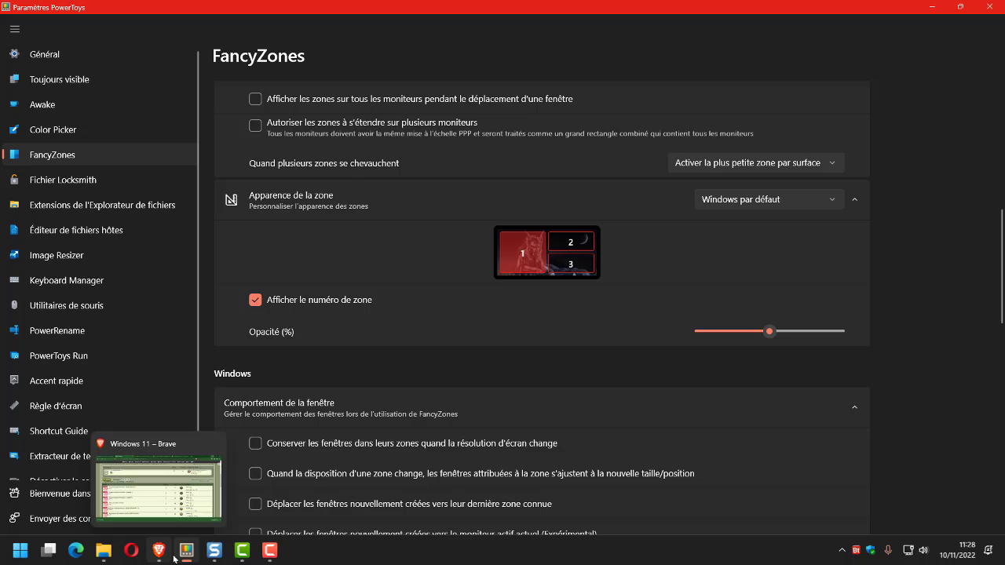
Step: Review the FancyZones options for window behaviour, window switching, Windows snap replacement and quick layout switching
scroll(399, 252, "down", 5)
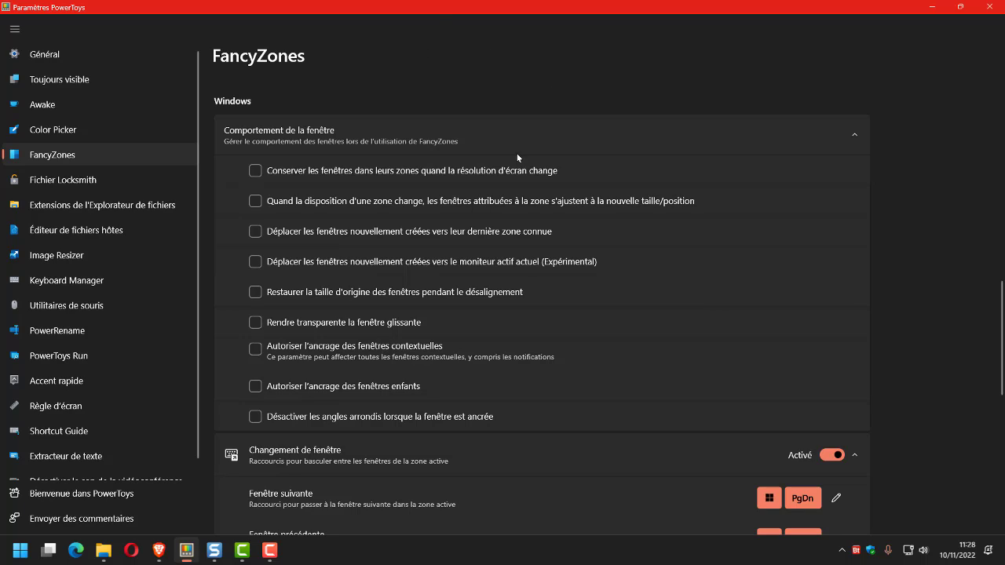
scroll(341, 165, "down", 2)
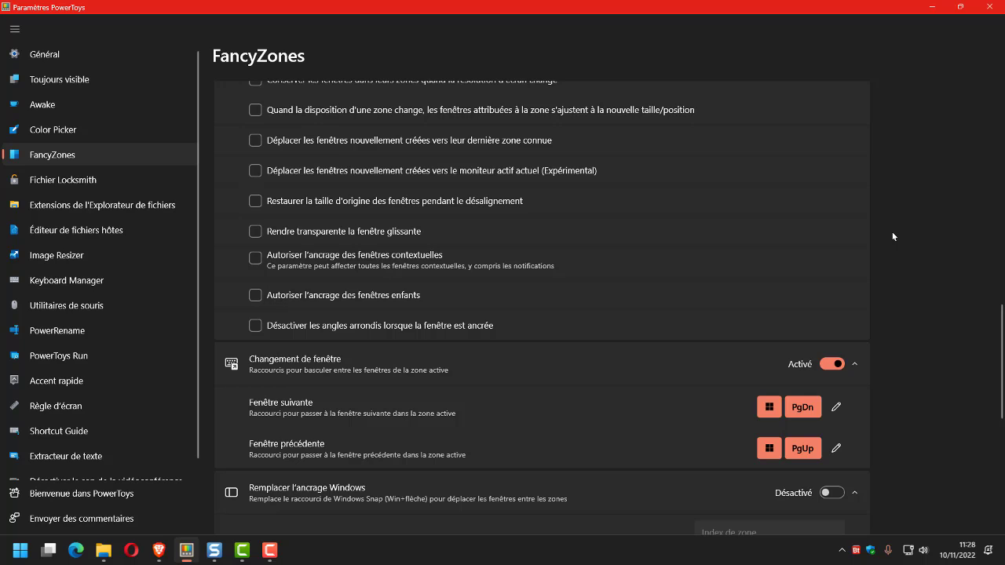
scroll(893, 231, "down", 2)
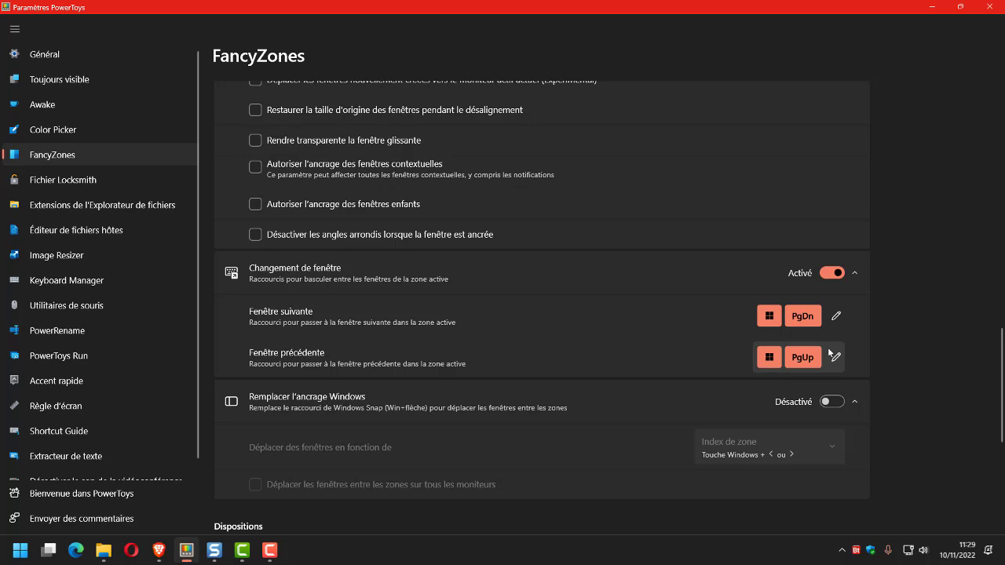
scroll(933, 198, "down", 2)
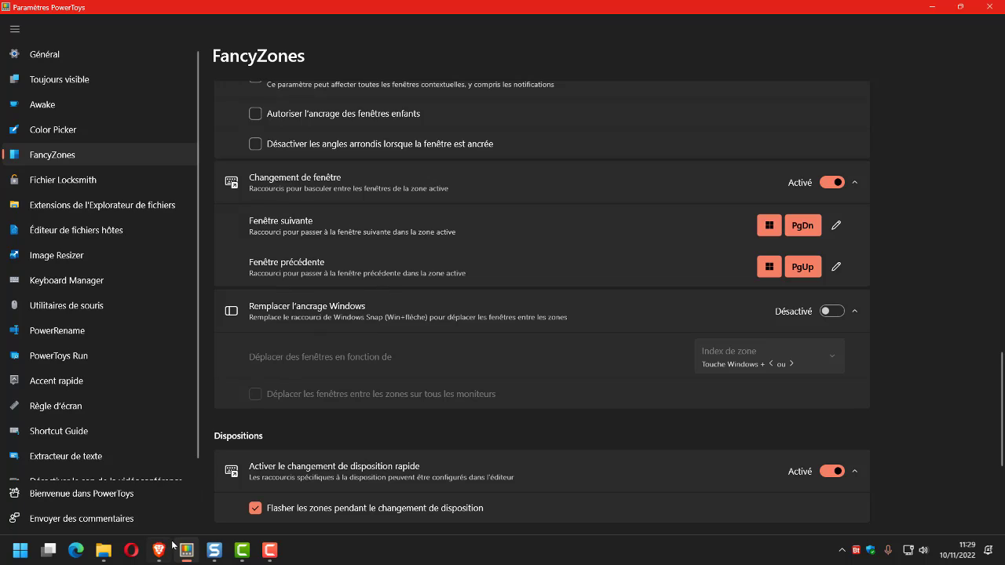
Step: Bring the Ce PC window over the settings to try moving it, and return to the FancyZones page
mouse_move(109, 552)
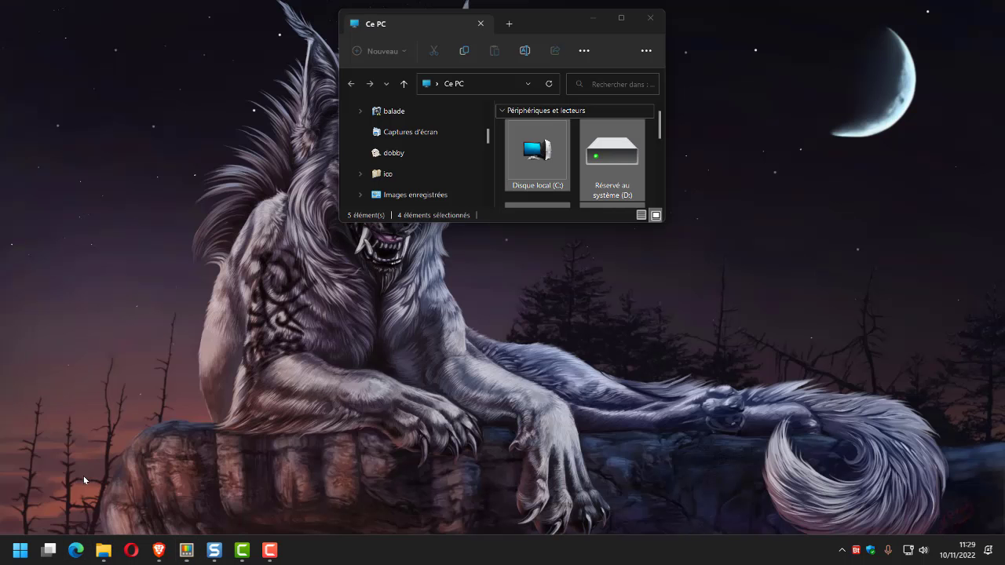
left_click(84, 475)
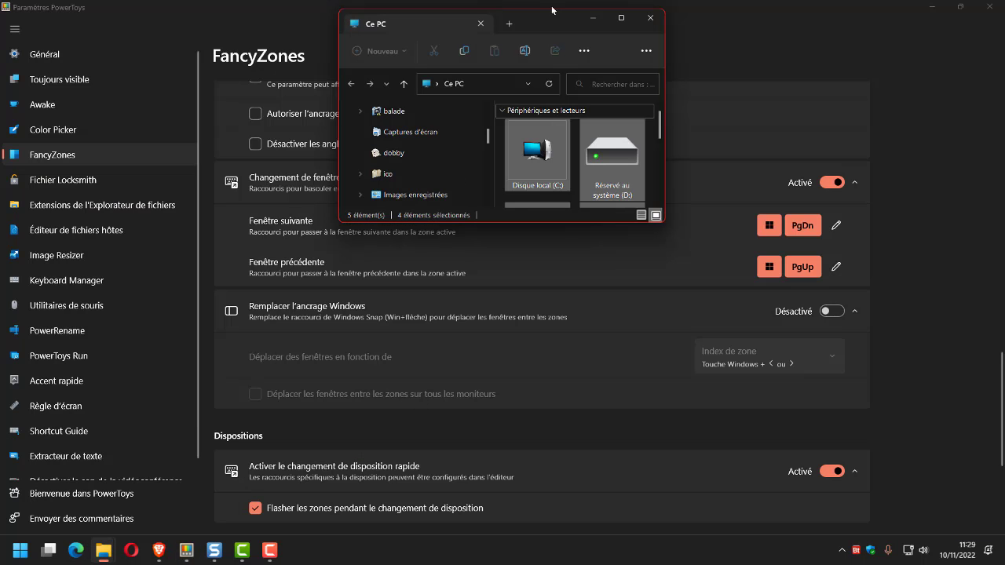
mouse_move(550, 22)
left_mouse_down()
mouse_move(529, 129)
mouse_move(547, 19)
left_mouse_up()
left_click(533, 366)
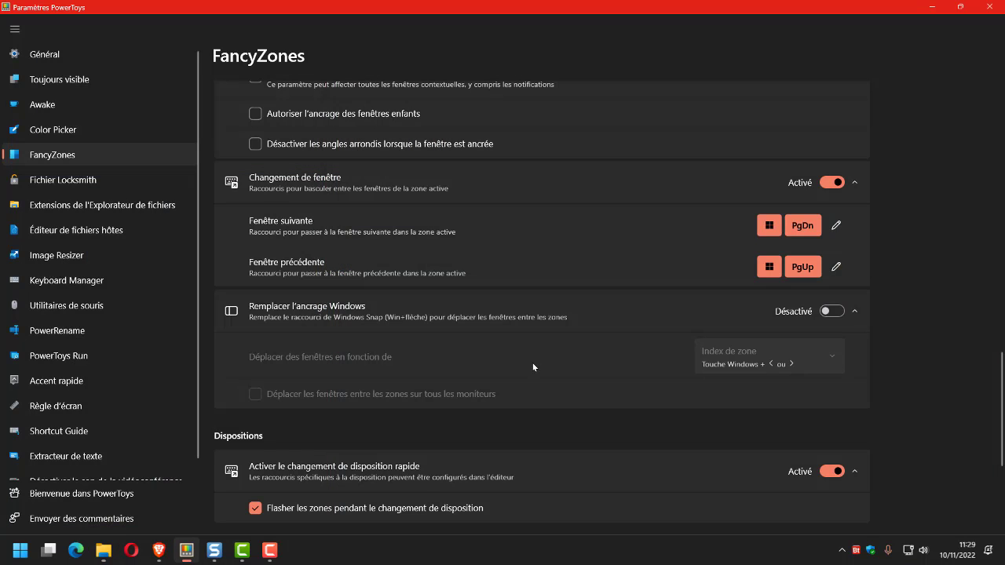
Step: Enable the zone behaviour option for holding Shift to activate zones while moving a window
scroll(533, 366, "up", 7)
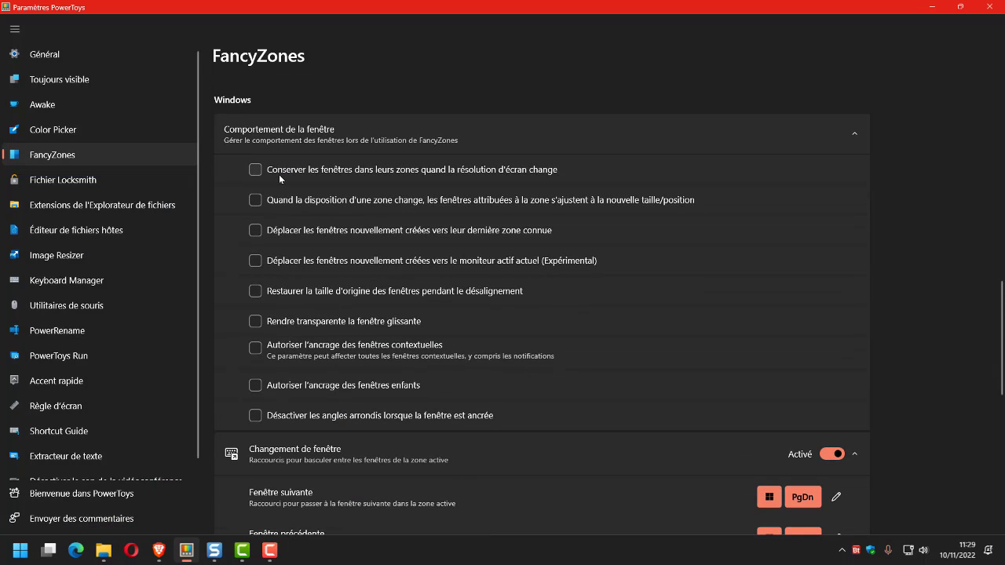
scroll(279, 174, "up", 1)
scroll(271, 172, "up", 5)
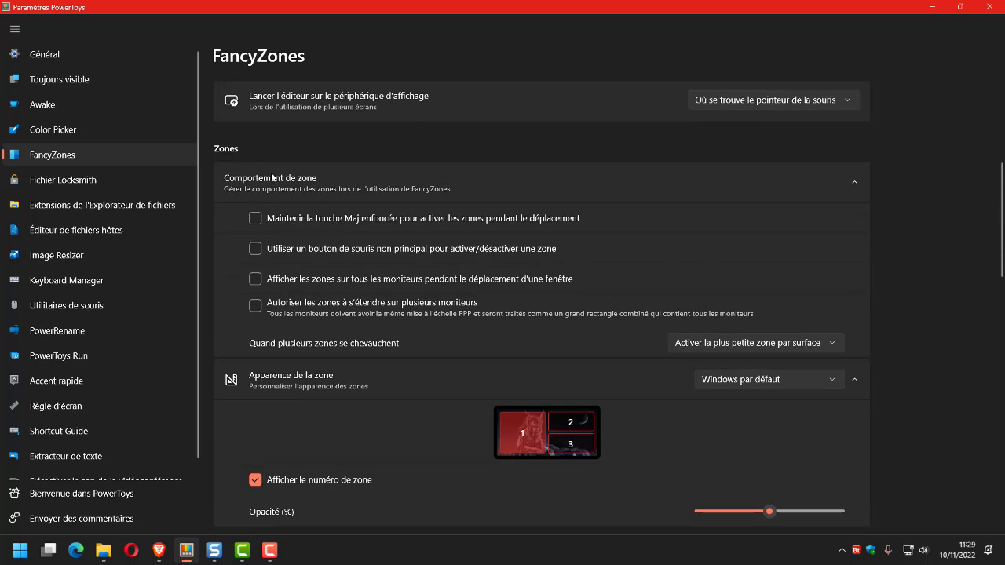
left_click(255, 220)
Step: Bring the Ce PC window forward, move it freely across the screen without activating zones, and return to the FancyZones settings
mouse_move(104, 549)
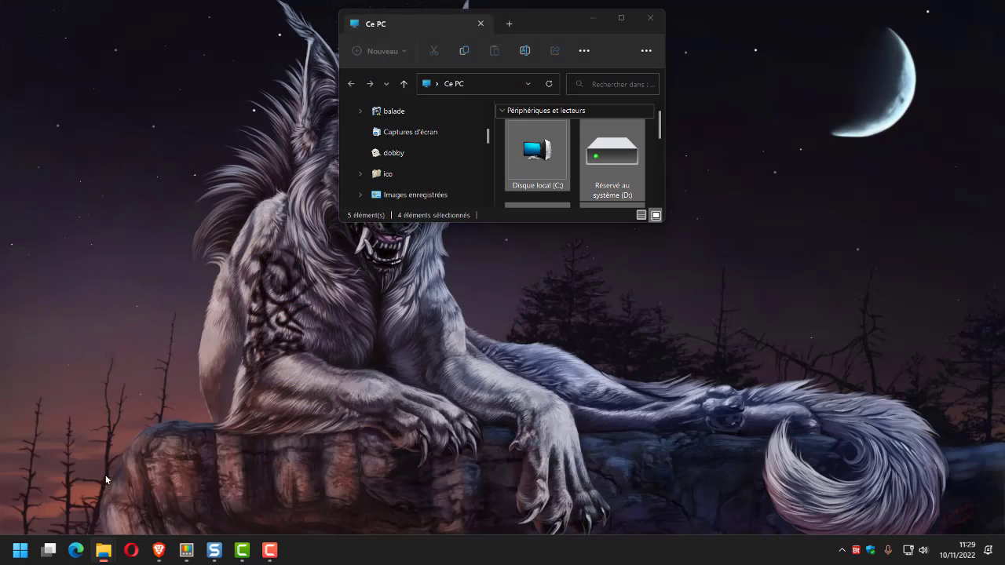
left_click(105, 478)
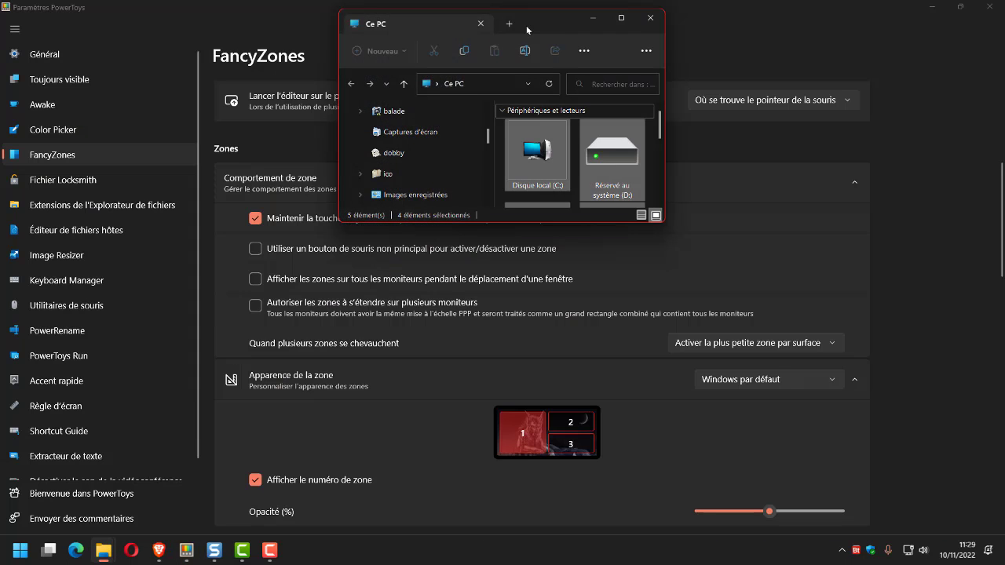
left_click_drag(542, 23, 489, 34)
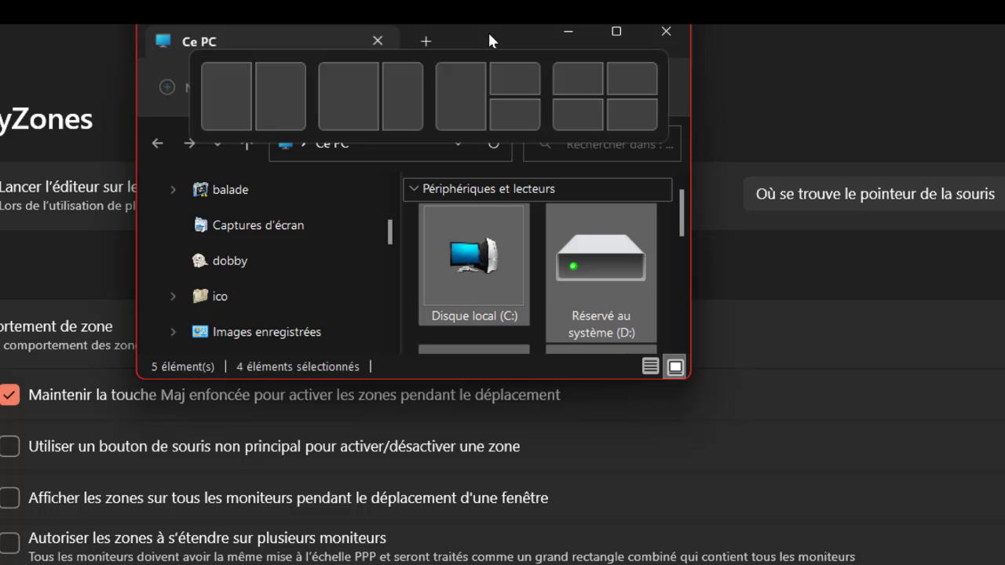
left_click_drag(487, 30, 484, 356)
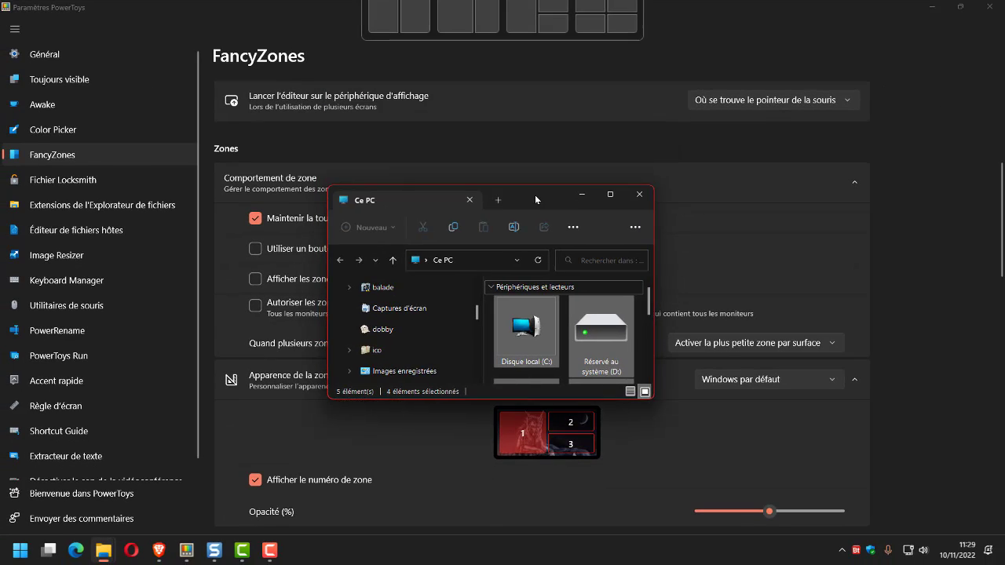
left_click_drag(535, 195, 690, 199)
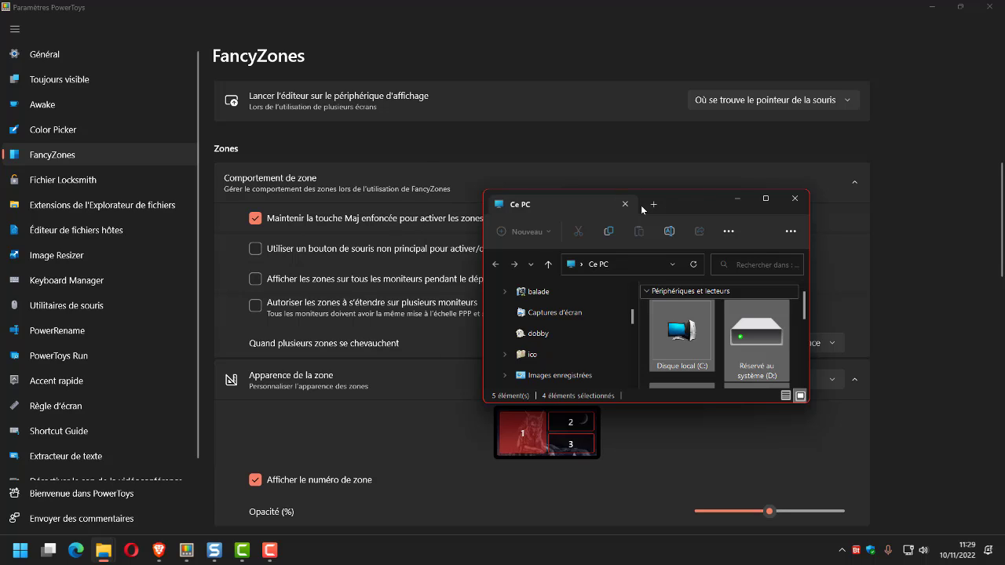
left_click(921, 277)
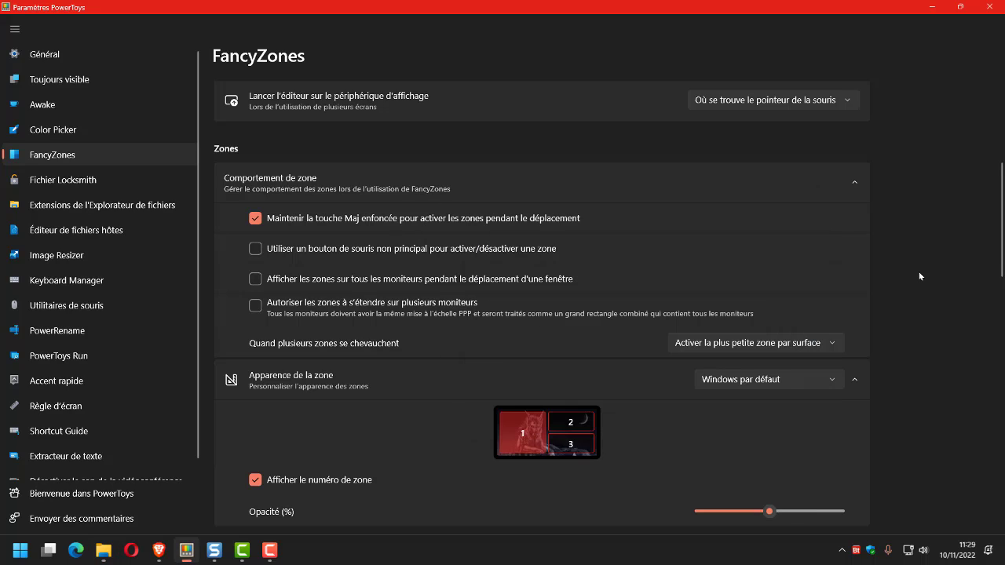
Step: Examine the remaining FancyZones settings, from multi-monitor zones and Windows snap replacement to the excluded applications list
scroll(410, 203, "down", 3)
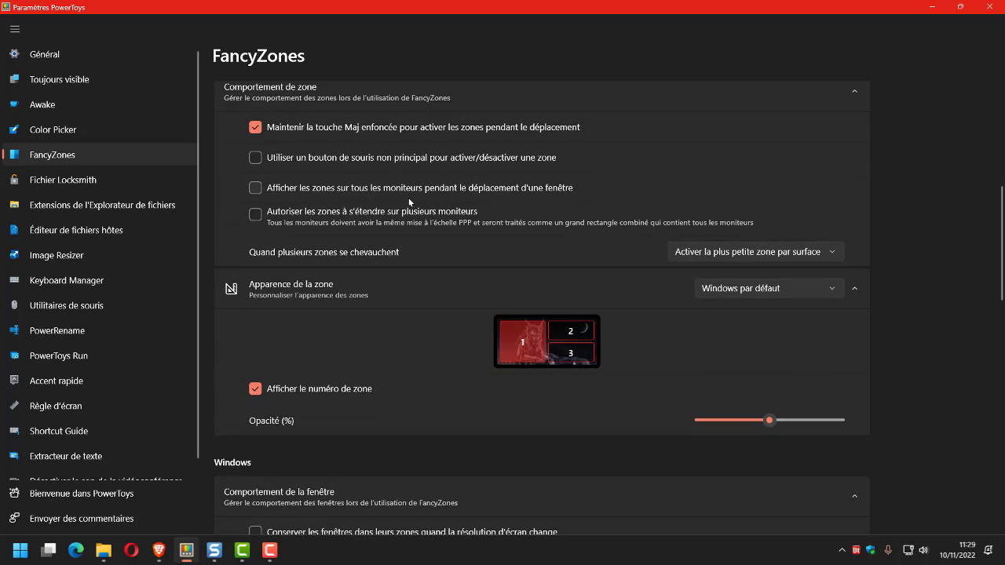
scroll(409, 203, "down", 5)
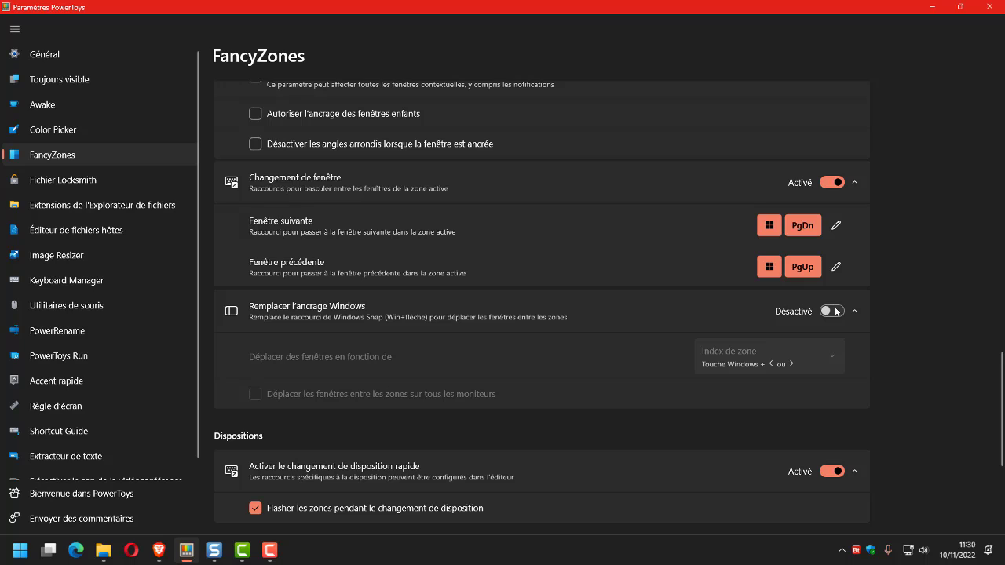
scroll(567, 261, "down", 4)
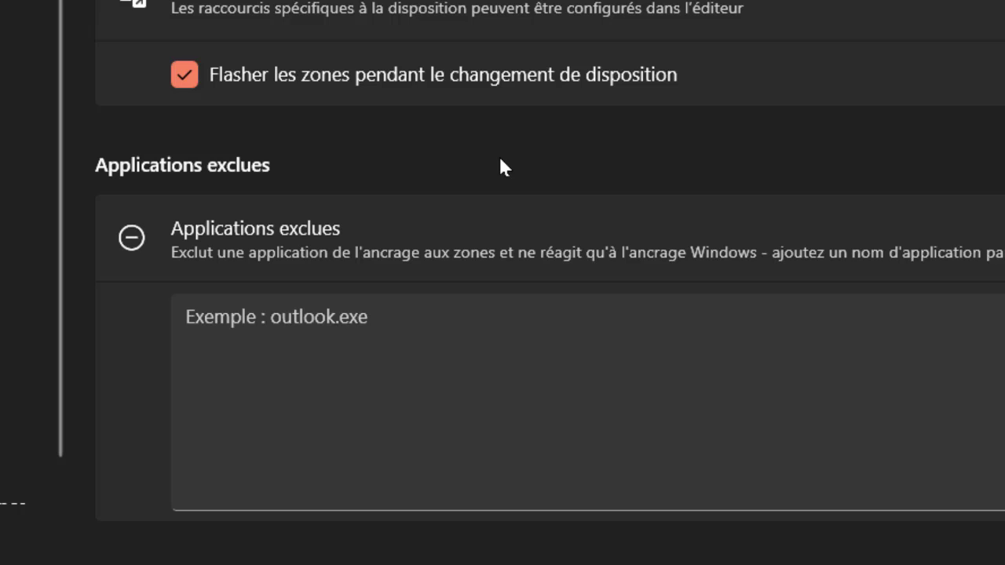
left_click(285, 314)
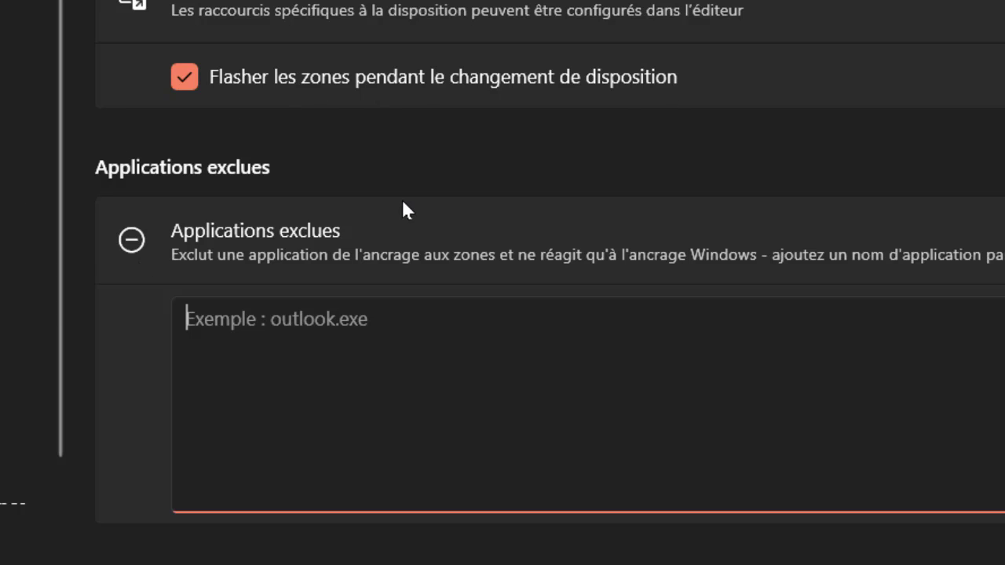
scroll(428, 160, "up", 5)
scroll(421, 149, "up", 10)
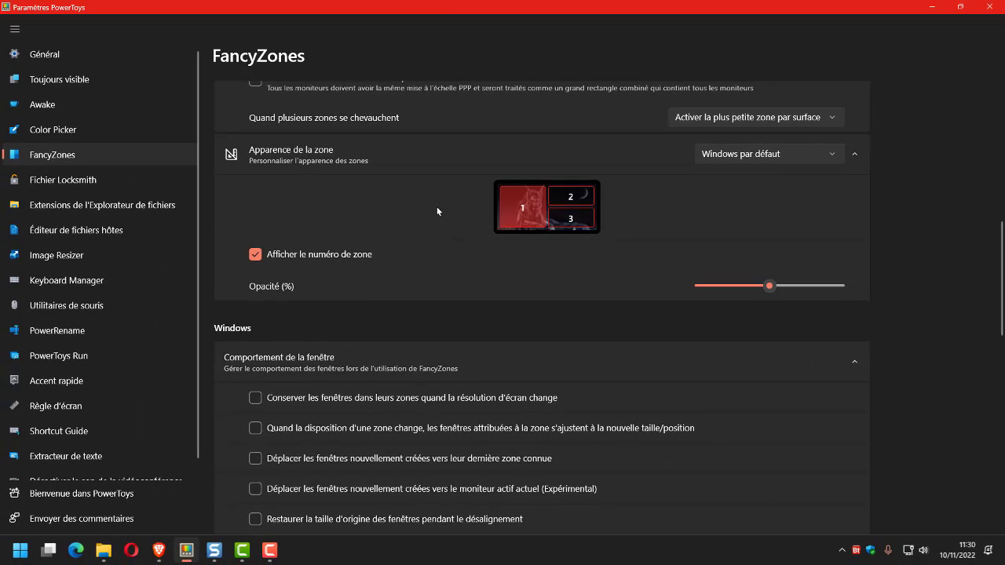
scroll(436, 206, "up", 1)
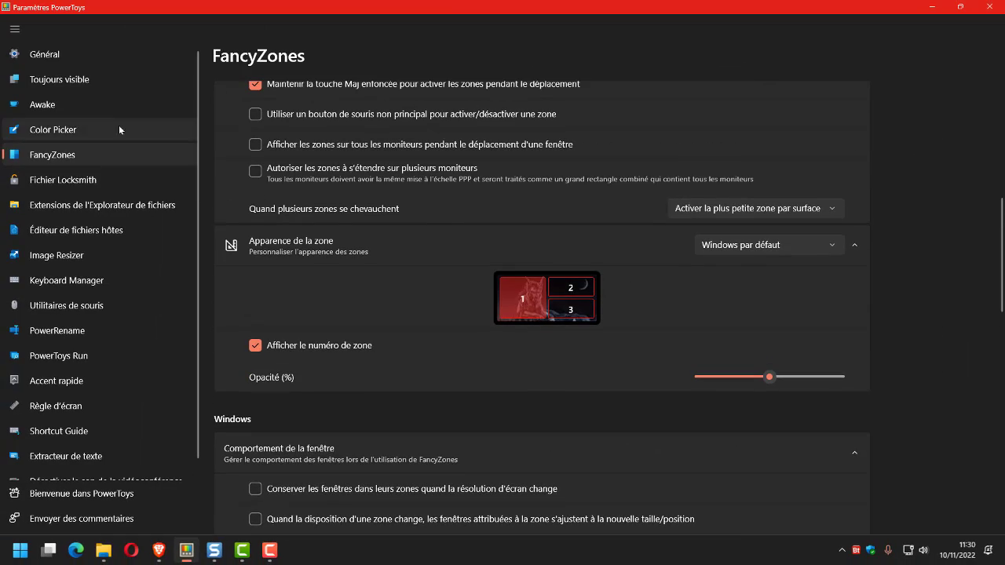